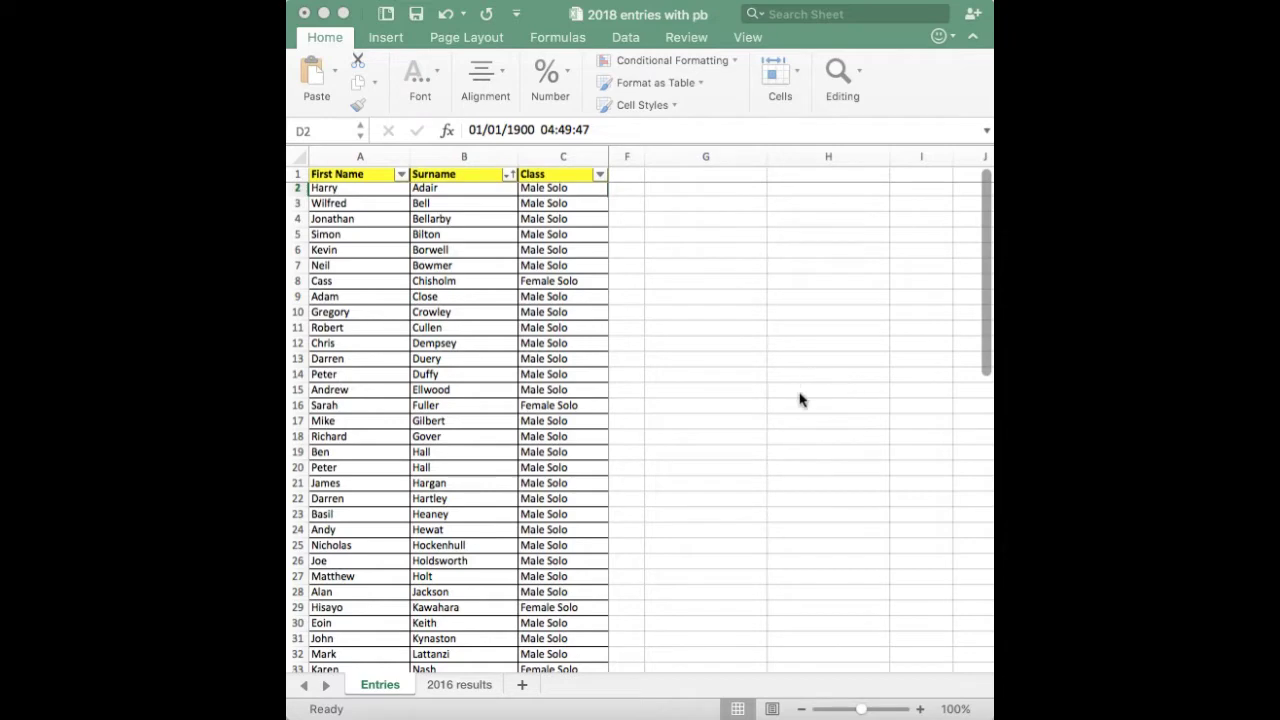
Read through the Entries list, checking the entrants' names and classes down to the last filled row
{"action": "scroll", "coordinate": [800, 400], "scroll_direction": "left", "scroll_amount": 2}
{"action": "scroll", "coordinate": [800, 400], "scroll_direction": "right", "scroll_amount": 2}
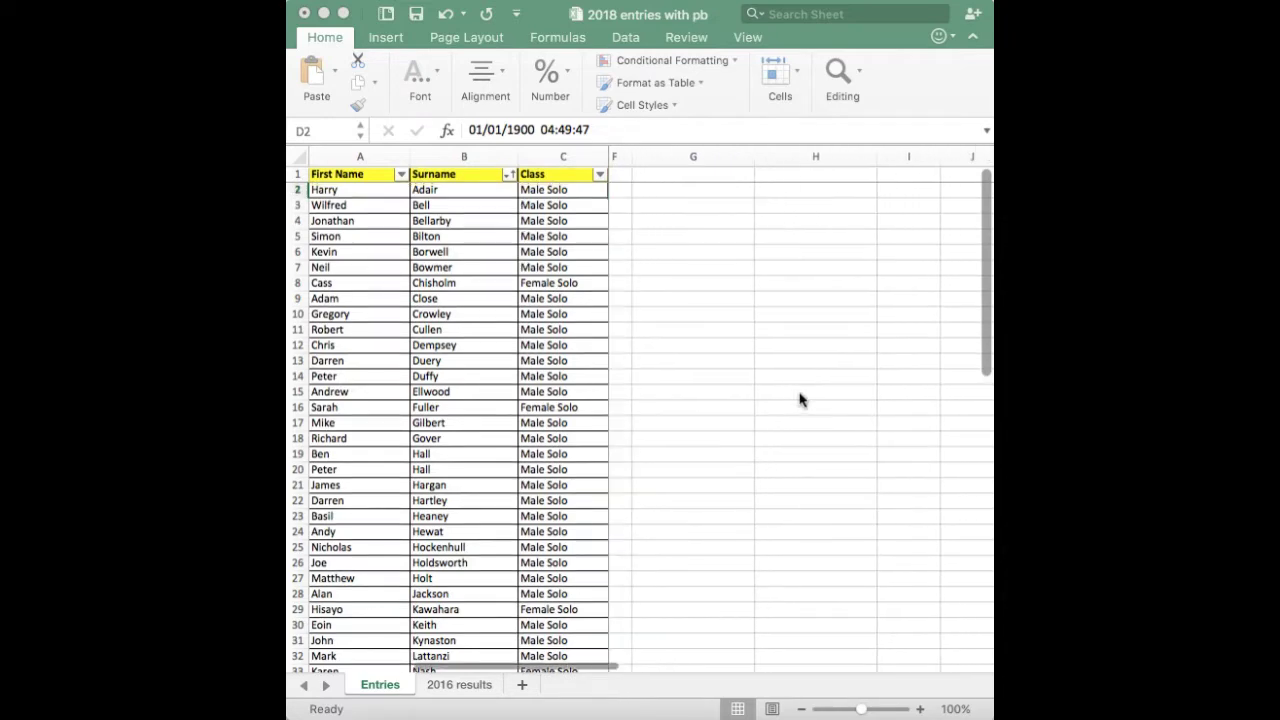
{"action": "scroll", "coordinate": [800, 400], "scroll_direction": "down", "scroll_amount": 1}
{"action": "scroll", "coordinate": [800, 400], "scroll_direction": "up", "scroll_amount": 1}
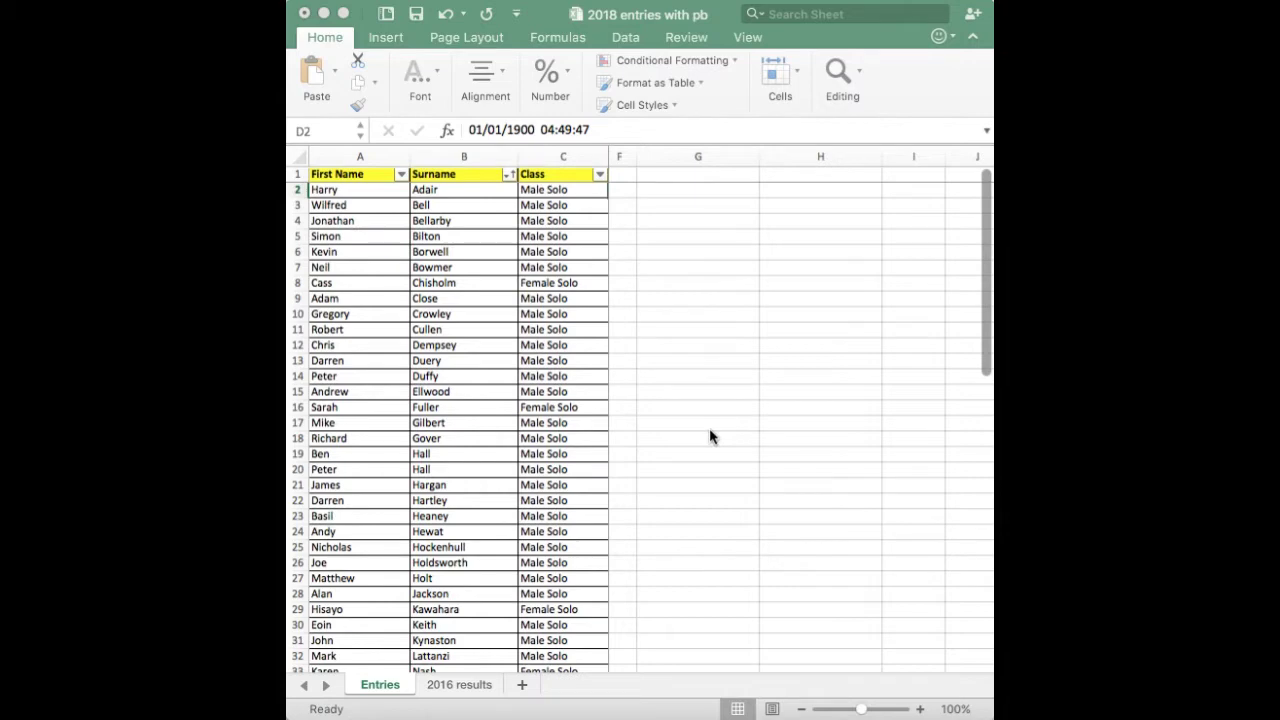
{"action": "scroll", "coordinate": [710, 432], "scroll_direction": "down", "scroll_amount": 2}
{"action": "scroll", "coordinate": [710, 435], "scroll_direction": "down", "scroll_amount": 4}
{"action": "scroll", "coordinate": [710, 436], "scroll_direction": "down", "scroll_amount": 2}
{"action": "scroll", "coordinate": [710, 436], "scroll_direction": "up", "scroll_amount": 1}
{"action": "scroll", "coordinate": [709, 436], "scroll_direction": "down", "scroll_amount": 2}
{"action": "scroll", "coordinate": [709, 436], "scroll_direction": "up", "scroll_amount": 2}
{"action": "scroll", "coordinate": [709, 436], "scroll_direction": "down", "scroll_amount": 2}
{"action": "scroll", "coordinate": [709, 436], "scroll_direction": "right", "scroll_amount": 1}
{"action": "scroll", "coordinate": [709, 436], "scroll_direction": "down", "scroll_amount": 4}
{"action": "scroll", "coordinate": [709, 436], "scroll_direction": "right", "scroll_amount": 1}
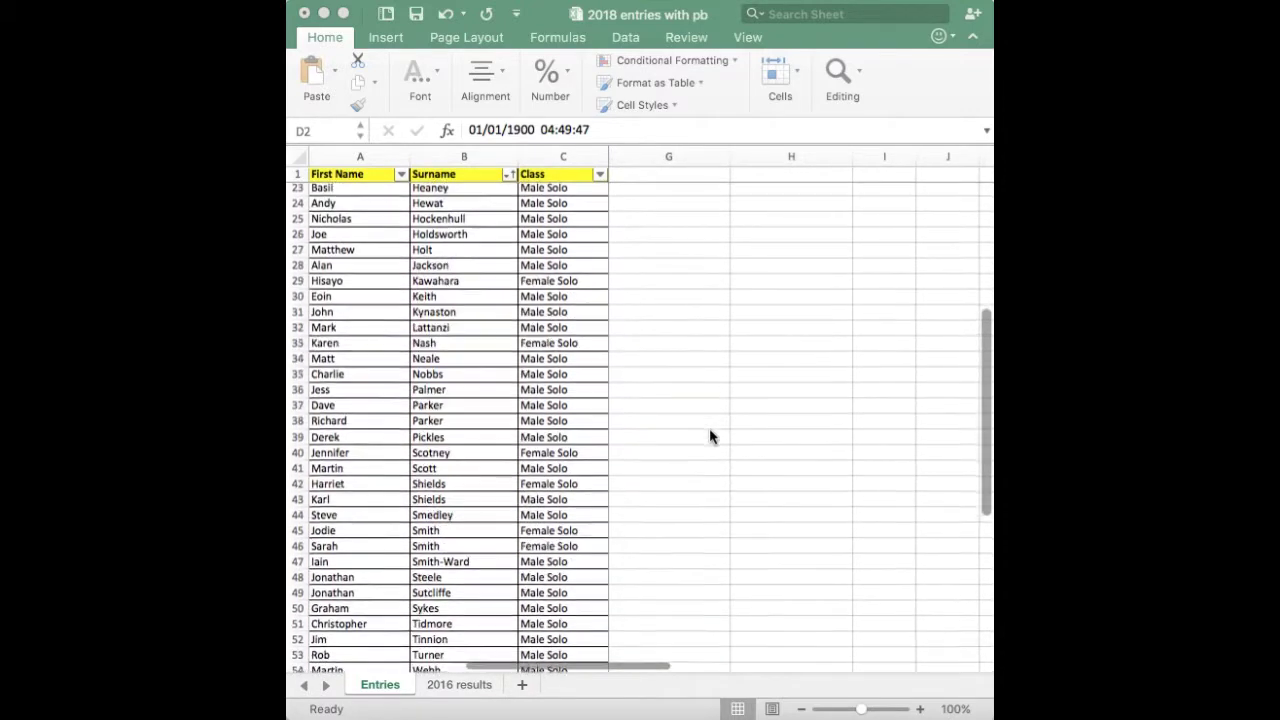
{"action": "scroll", "coordinate": [710, 436], "scroll_direction": "down", "scroll_amount": 1}
{"action": "scroll", "coordinate": [710, 436], "scroll_direction": "right", "scroll_amount": 1}
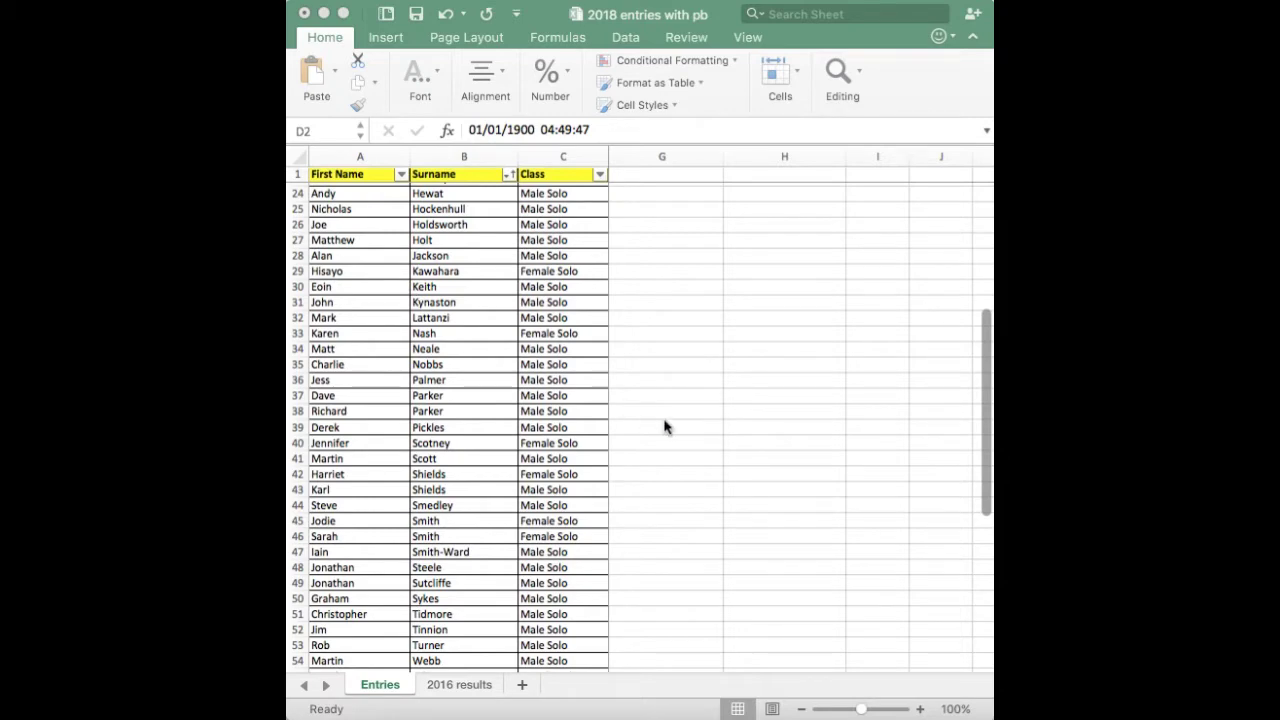
{"action": "scroll", "coordinate": [665, 427], "scroll_direction": "down", "scroll_amount": 2}
{"action": "scroll", "coordinate": [665, 427], "scroll_direction": "right", "scroll_amount": 1}
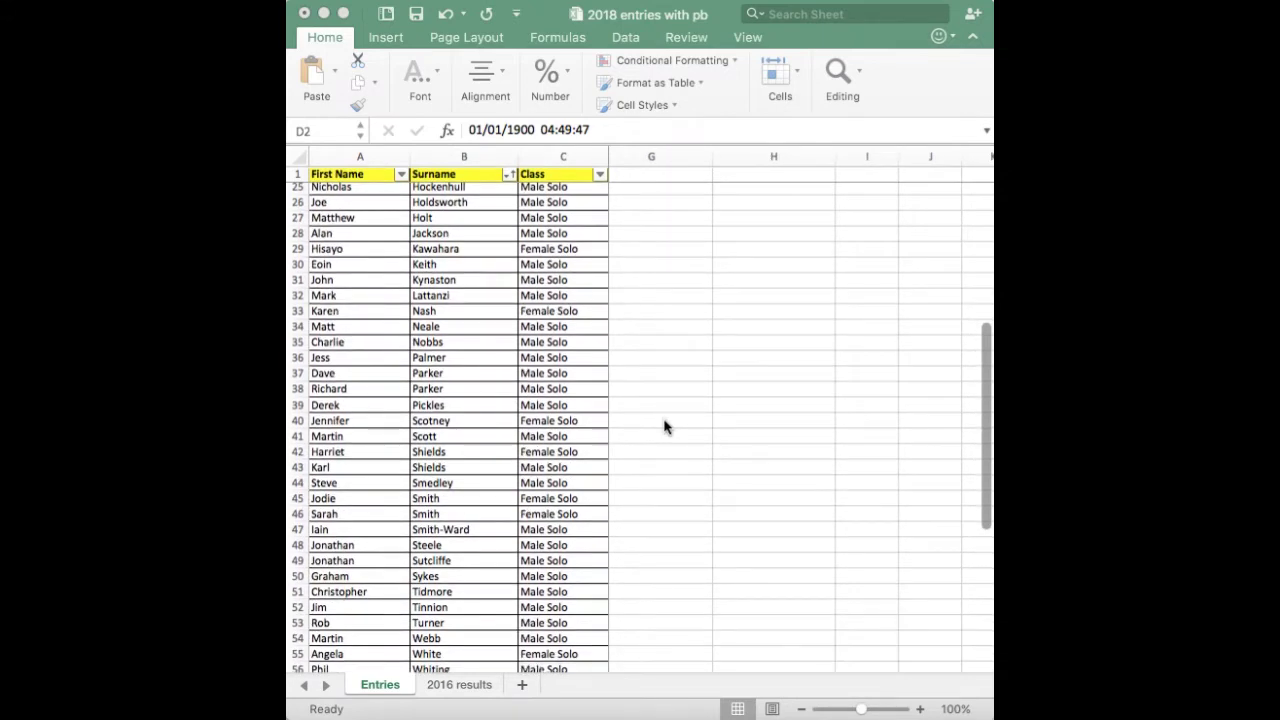
{"action": "scroll", "coordinate": [665, 427], "scroll_direction": "down", "scroll_amount": 1}
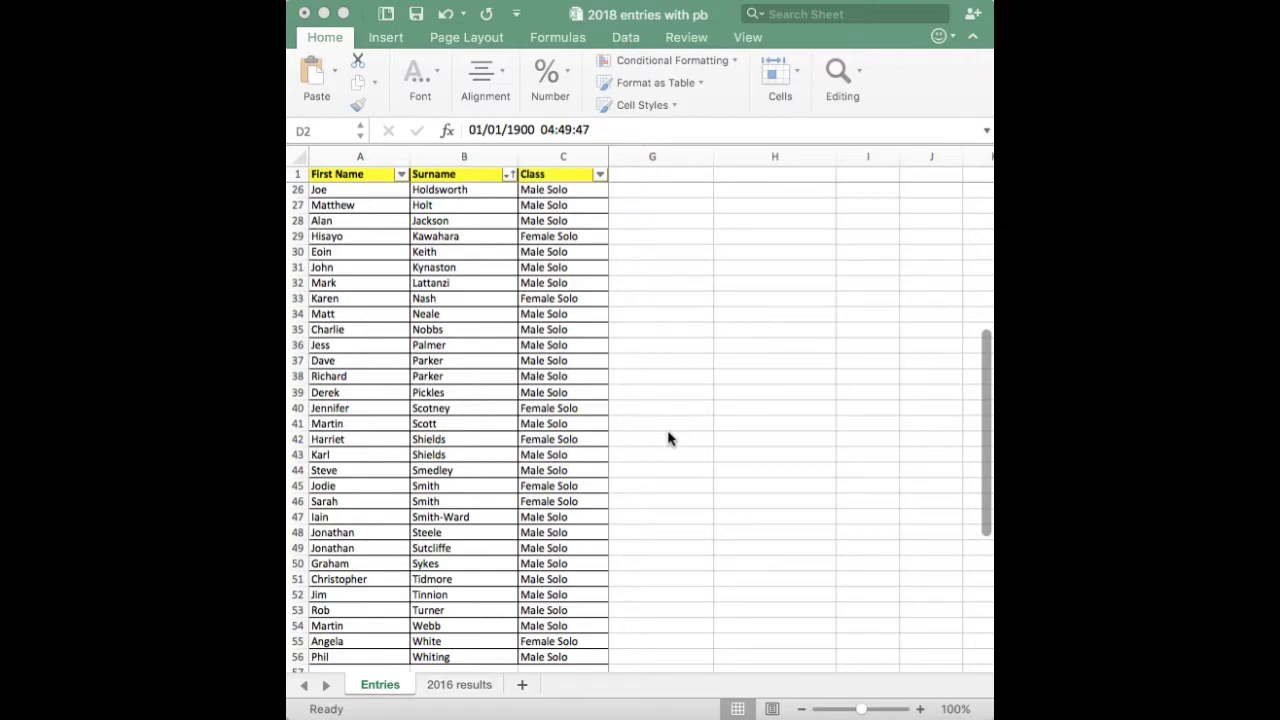
{"action": "scroll", "coordinate": [669, 439], "scroll_direction": "down", "scroll_amount": 1}
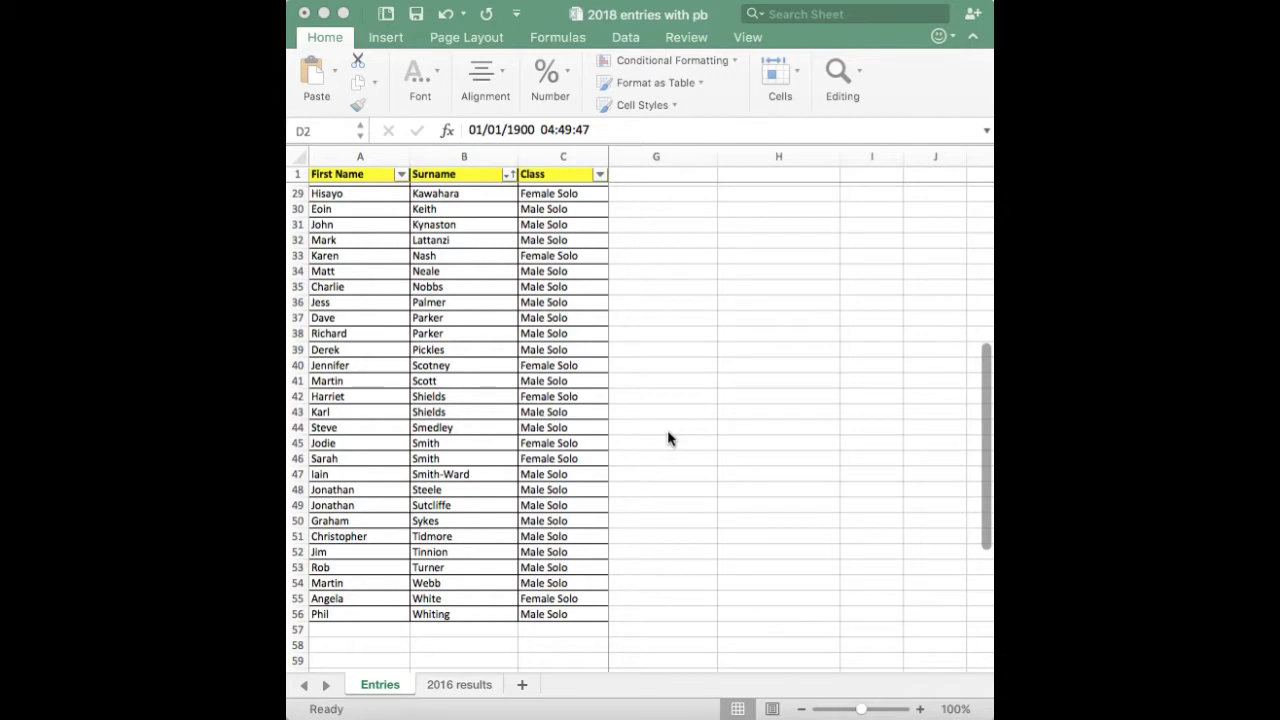
{"action": "scroll", "coordinate": [669, 439], "scroll_direction": "down", "scroll_amount": 2}
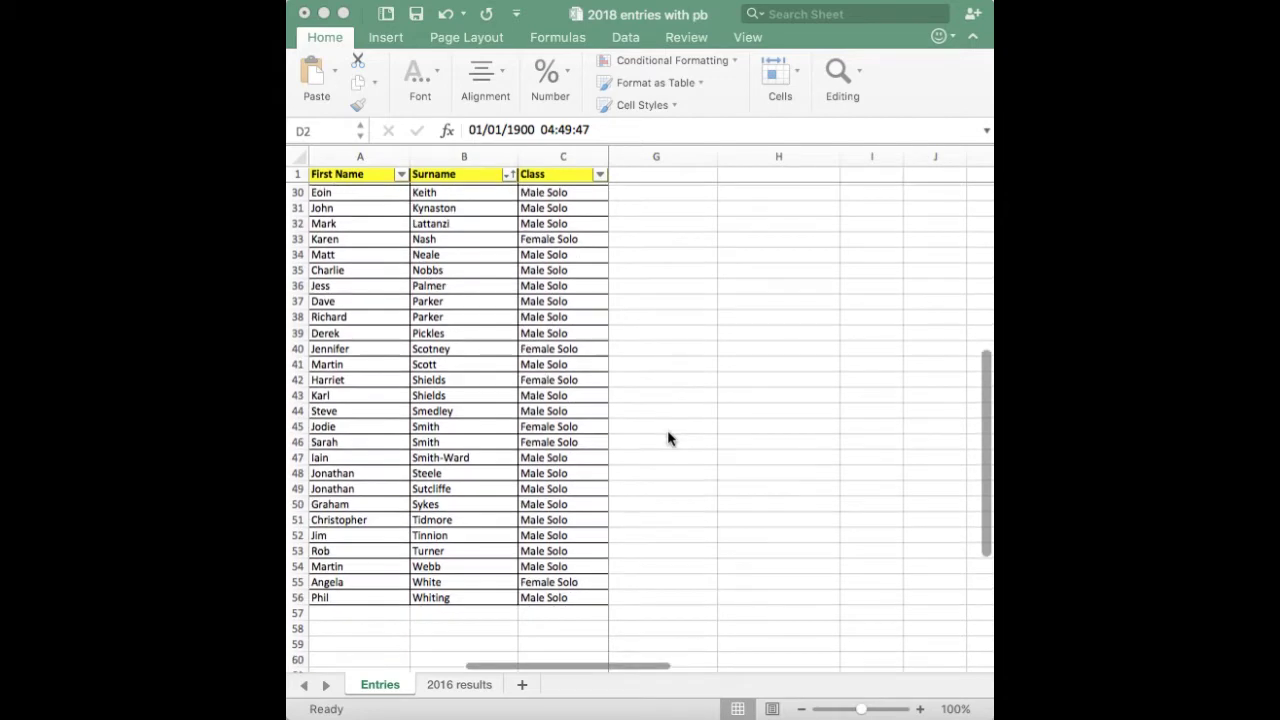
{"action": "scroll", "coordinate": [669, 439], "scroll_direction": "down", "scroll_amount": 1}
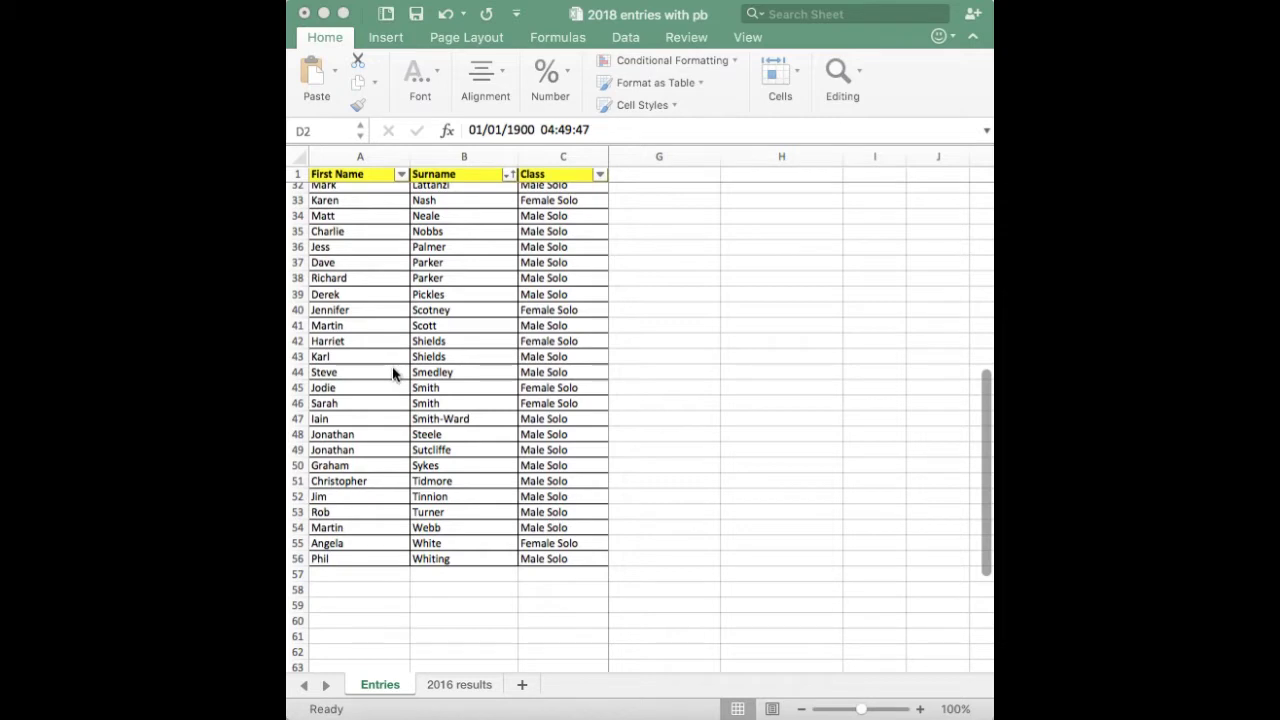
{"action": "scroll", "coordinate": [393, 371], "scroll_direction": "down", "scroll_amount": 1}
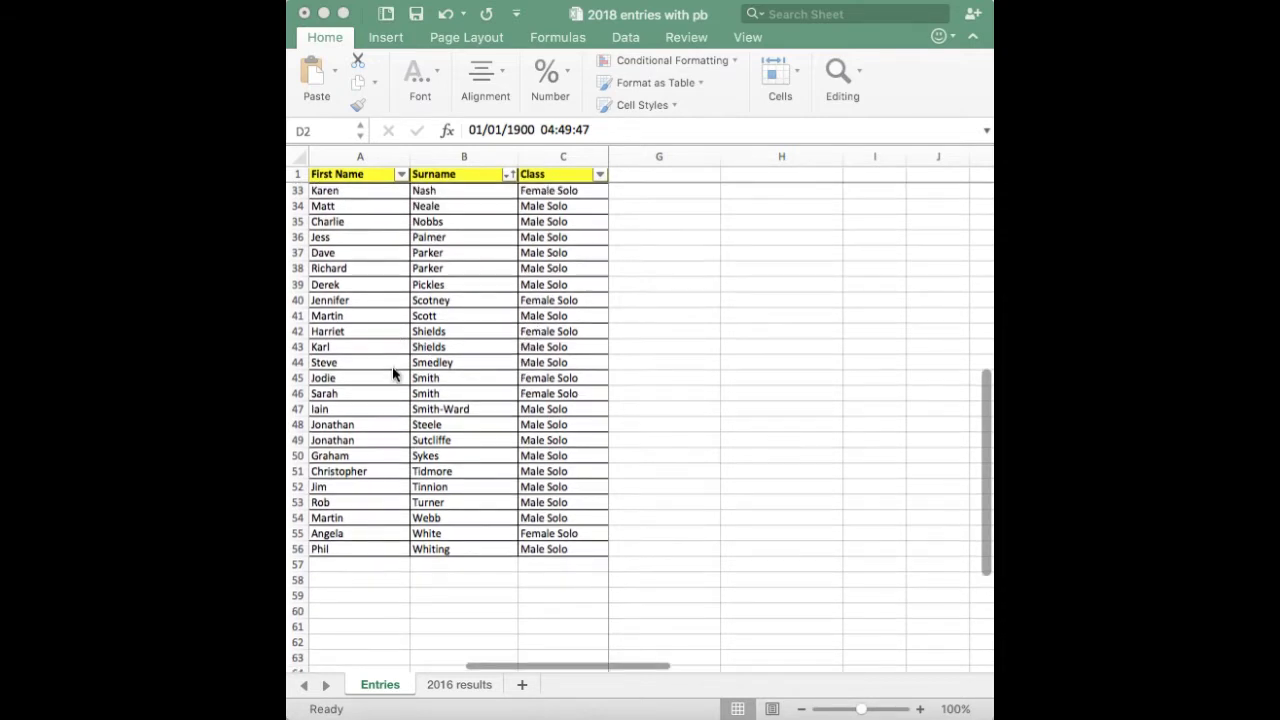
{"action": "scroll", "coordinate": [393, 373], "scroll_direction": "down", "scroll_amount": 1}
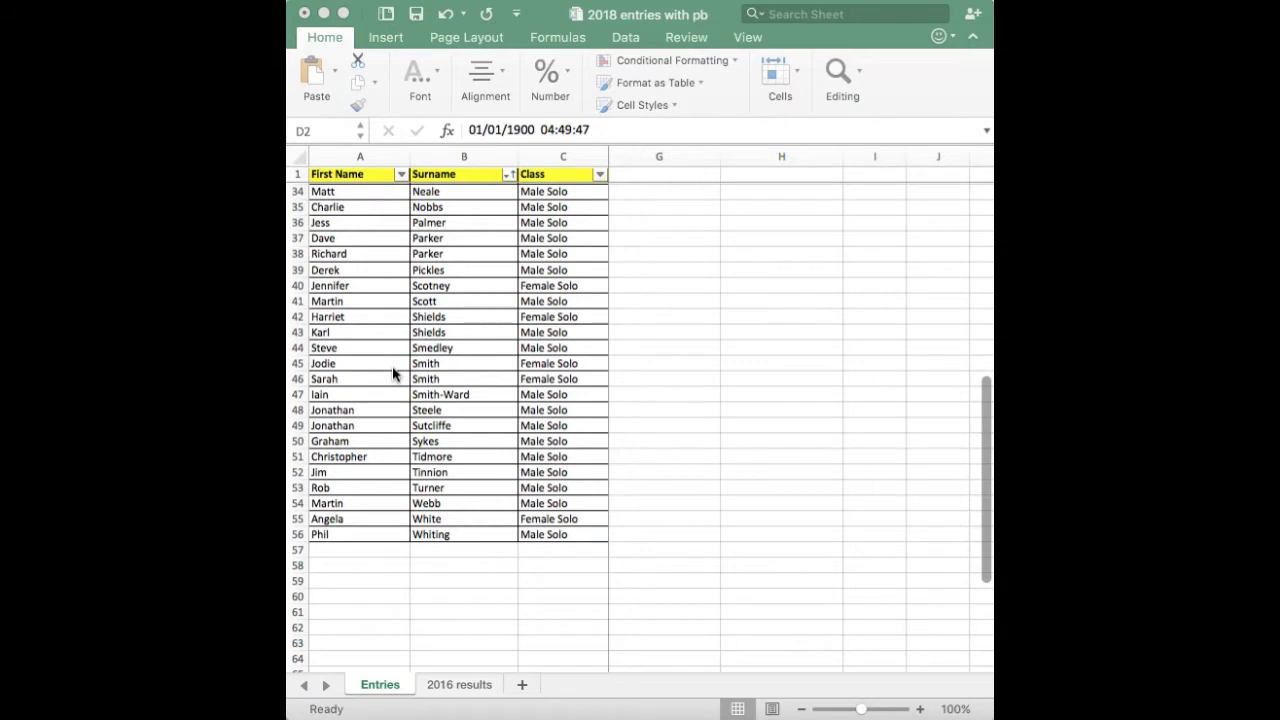
{"action": "scroll", "coordinate": [392, 374], "scroll_direction": "down", "scroll_amount": 1}
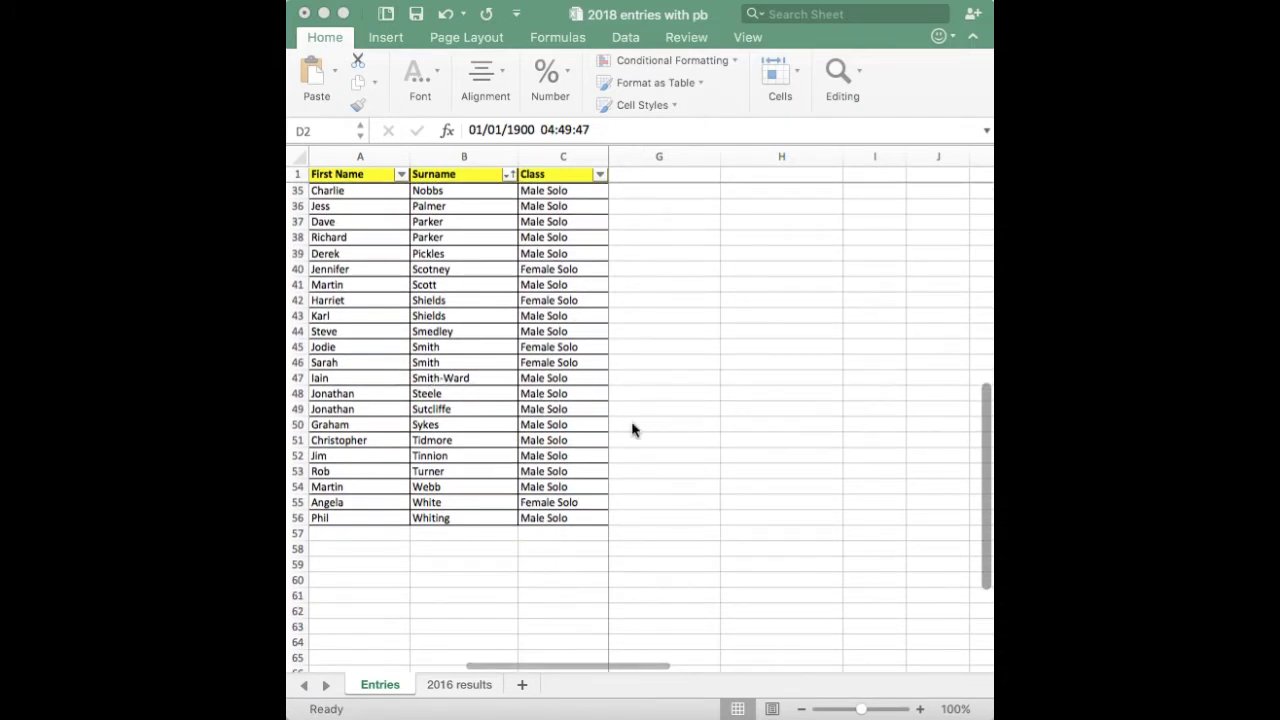
{"action": "scroll", "coordinate": [632, 430], "scroll_direction": "down", "scroll_amount": 4}
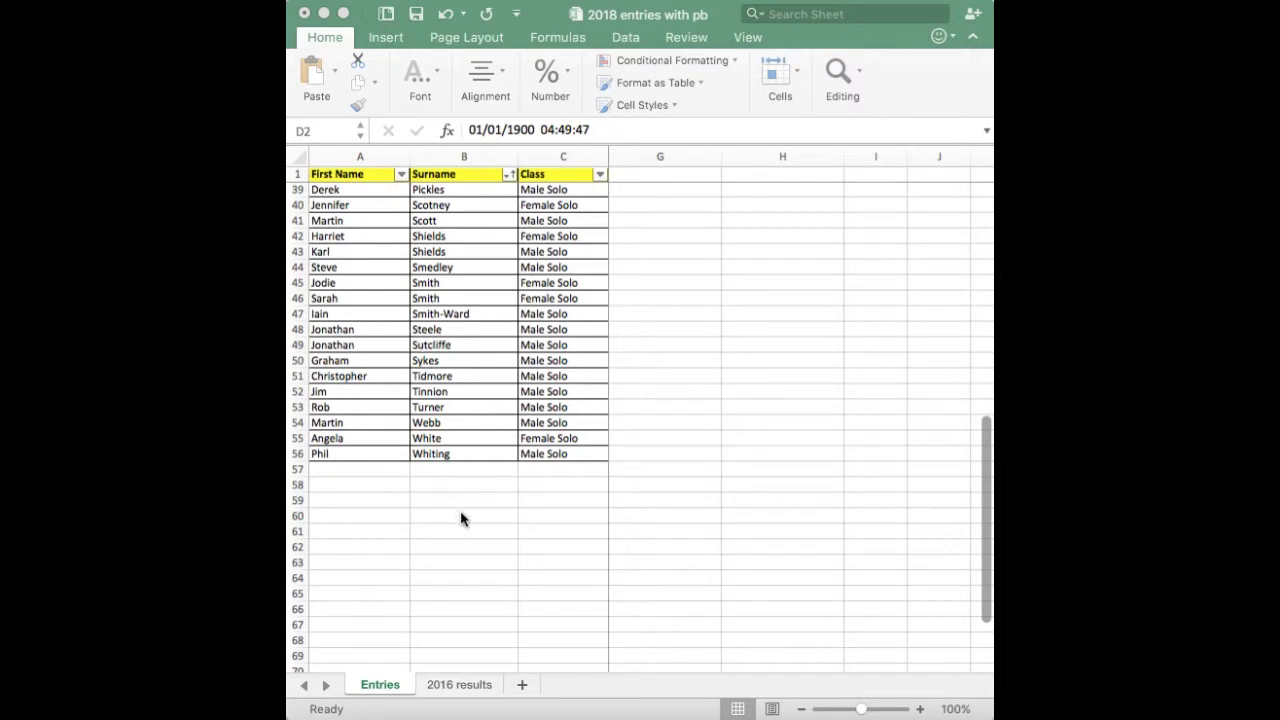
{"action": "scroll", "coordinate": [460, 518], "scroll_direction": "down", "scroll_amount": 1}
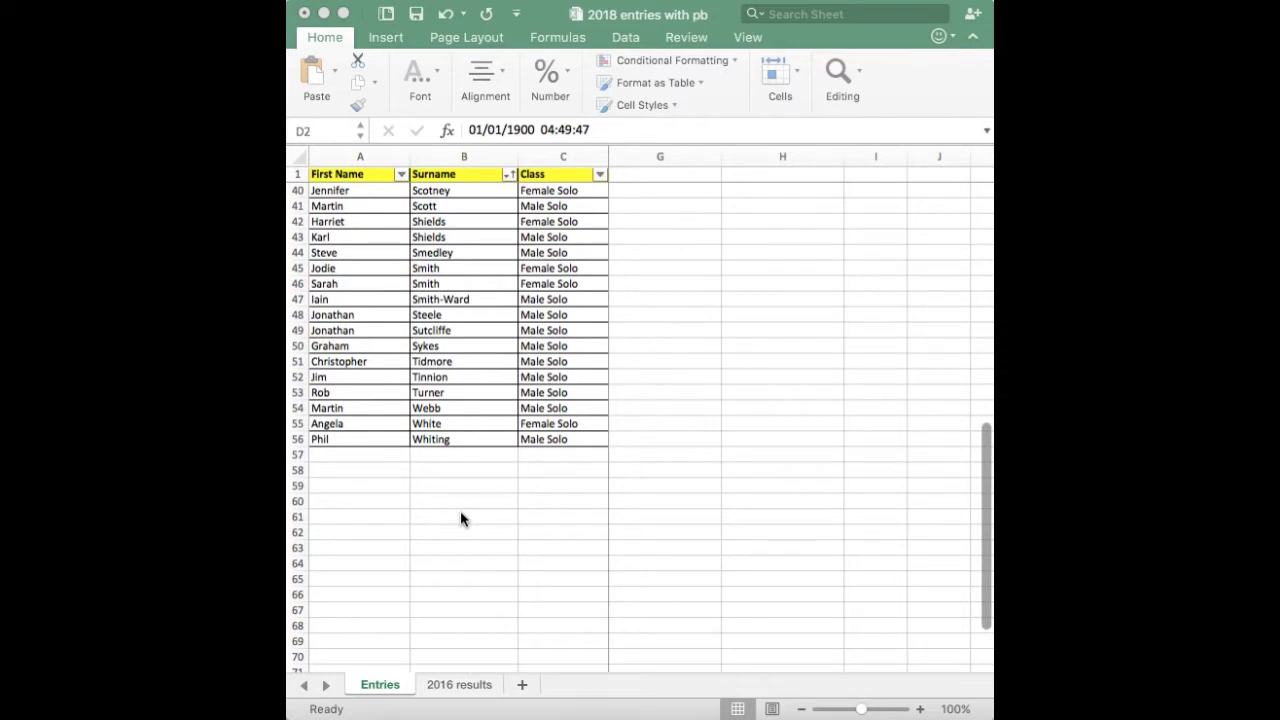
{"action": "scroll", "coordinate": [460, 518], "scroll_direction": "down", "scroll_amount": 1}
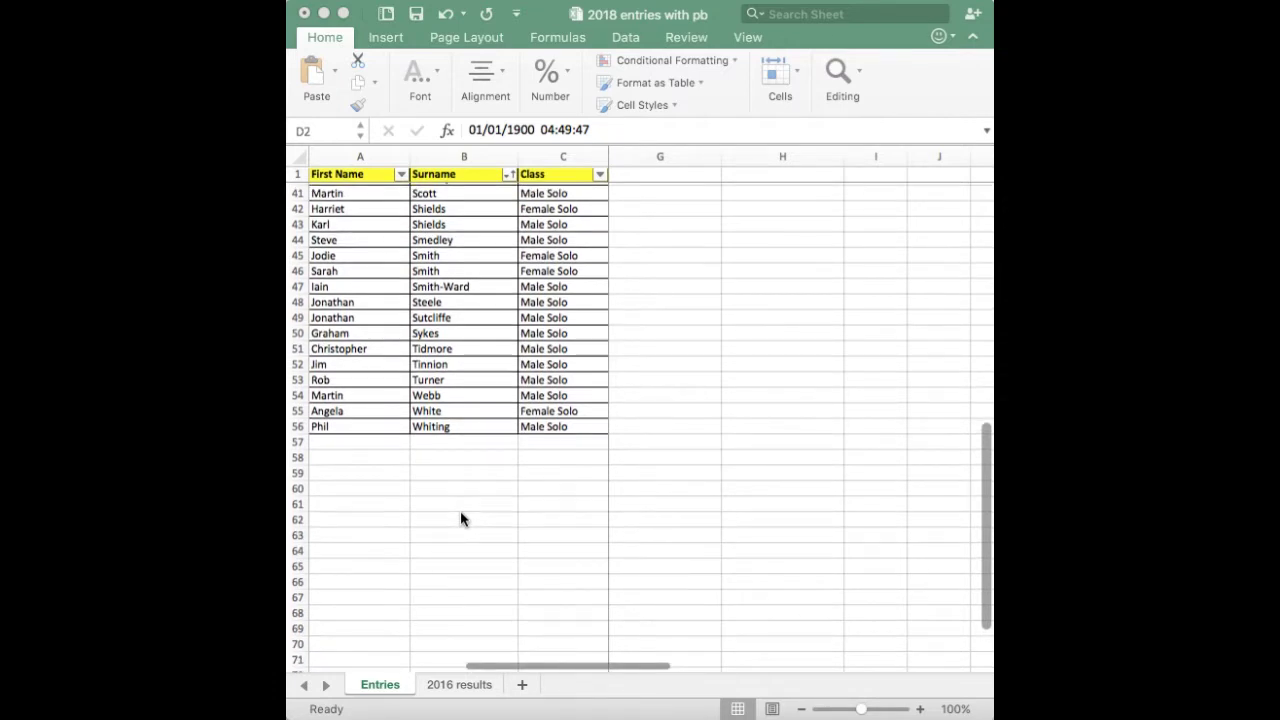
Sort the Entries list by the Class column in ascending order and close the sort and filter options
{"action": "scroll", "coordinate": [460, 518], "scroll_direction": "up", "scroll_amount": 6}
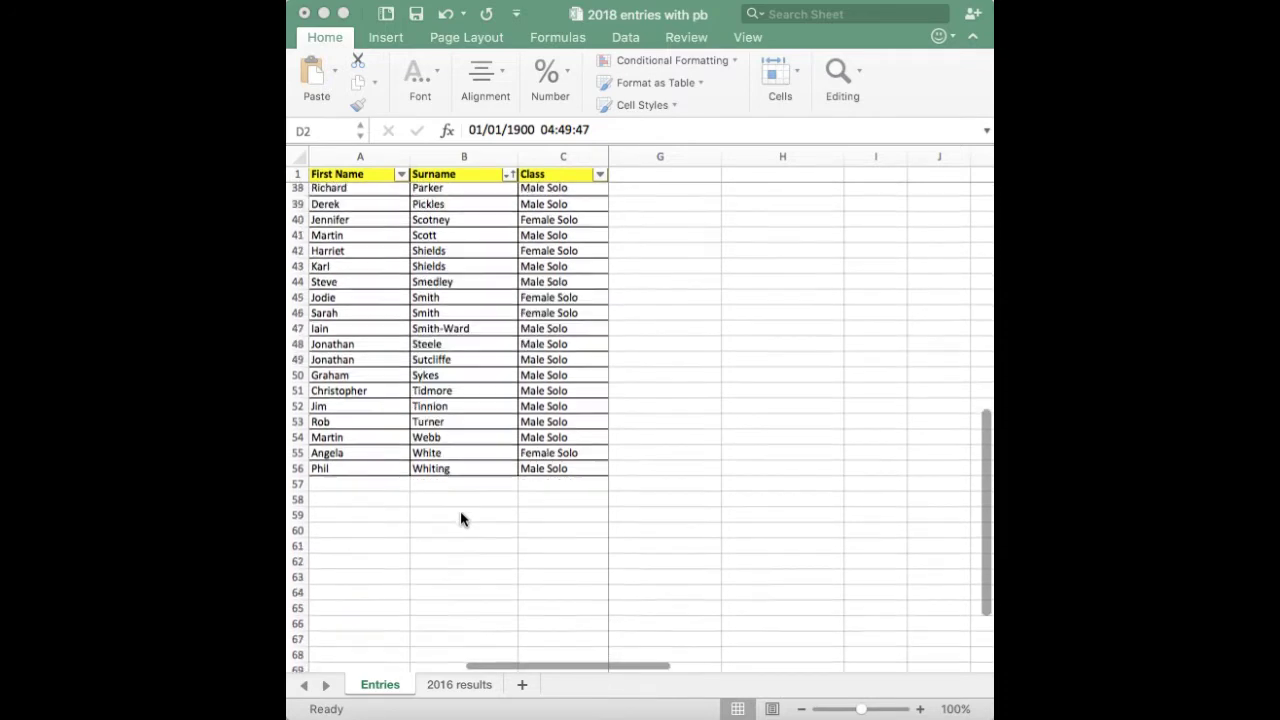
{"action": "scroll", "coordinate": [460, 518], "scroll_direction": "up", "scroll_amount": 10}
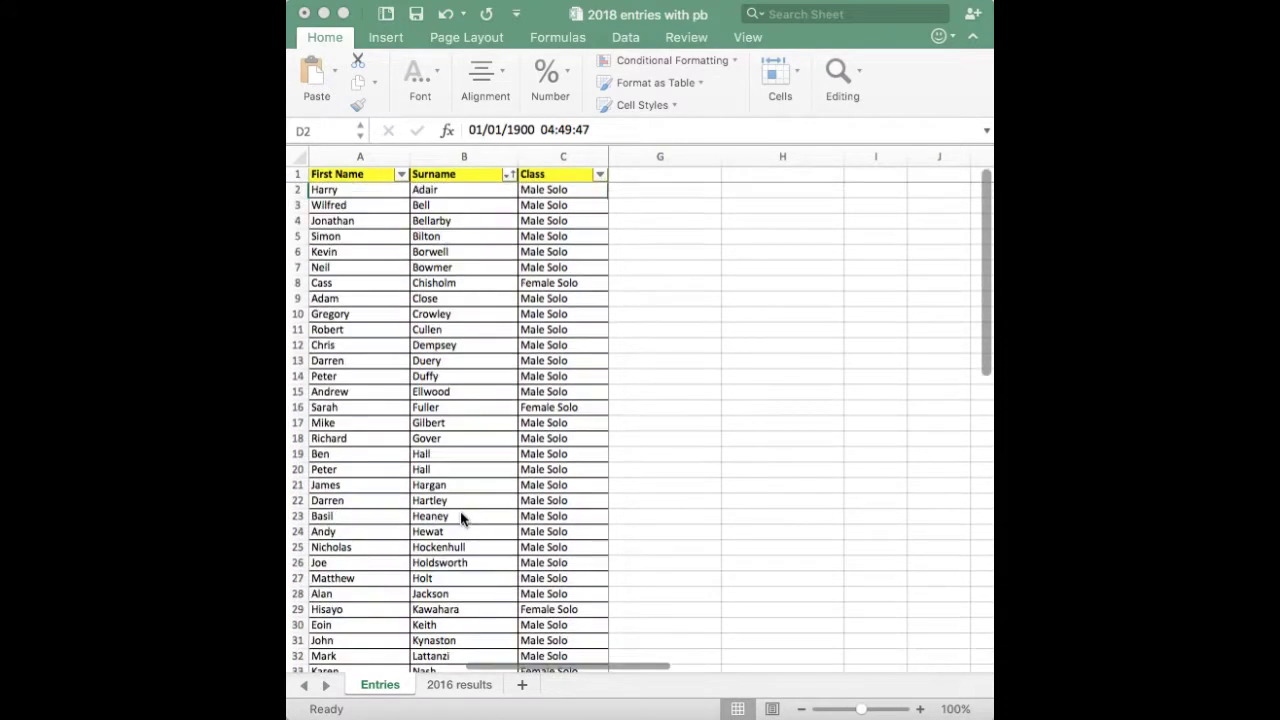
{"action": "left_click", "coordinate": [600, 175]}
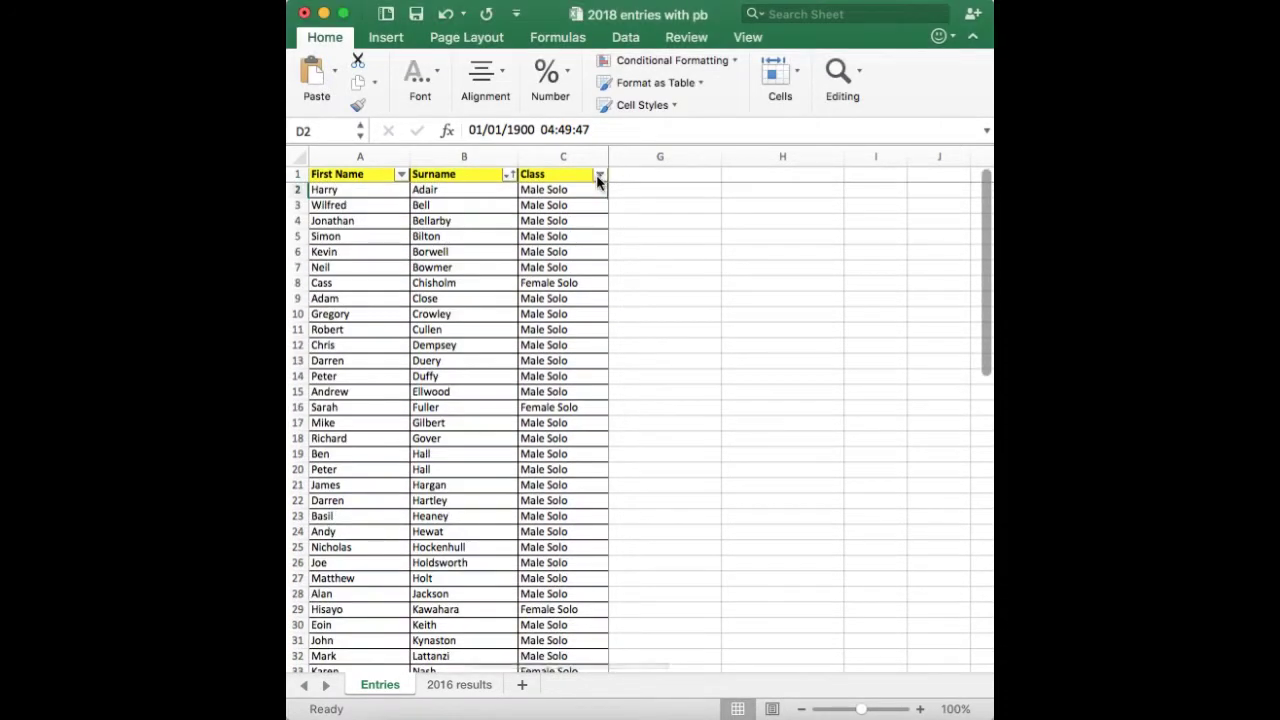
{"action": "left_click", "coordinate": [600, 175]}
{"action": "left_click", "coordinate": [704, 292]}
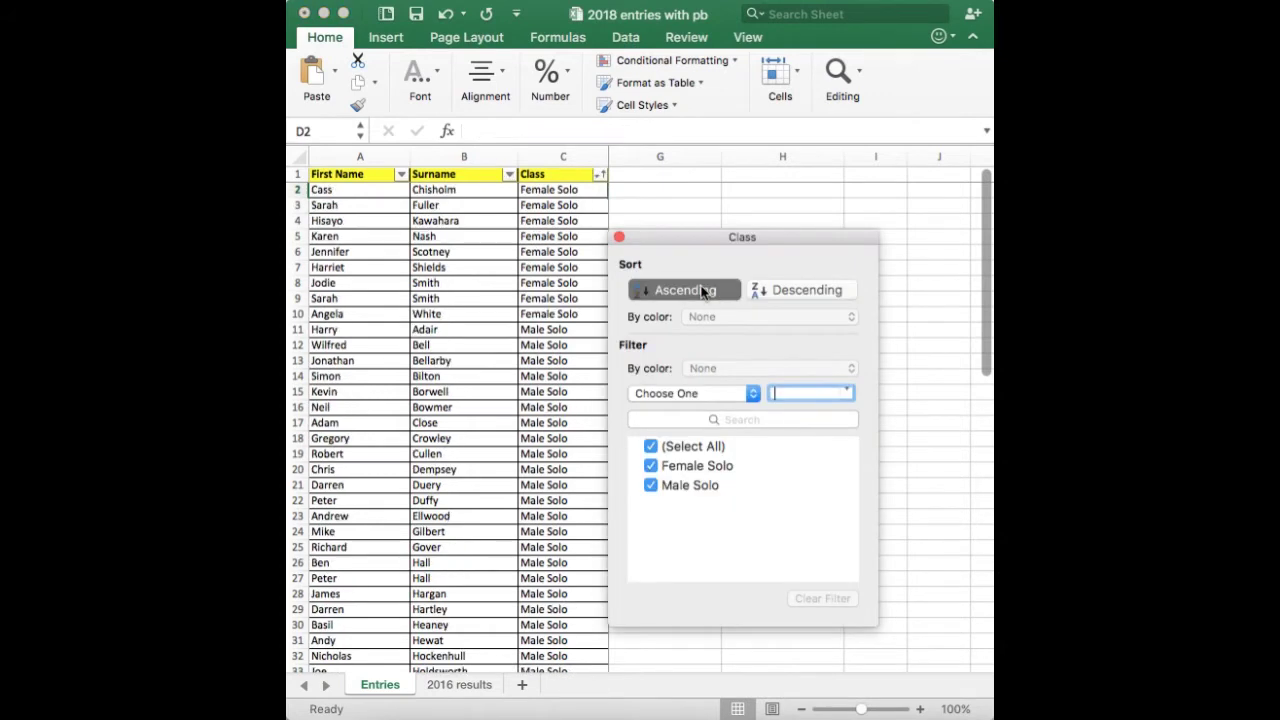
{"action": "left_click", "coordinate": [865, 214]}
{"action": "double_click", "coordinate": [863, 207]}
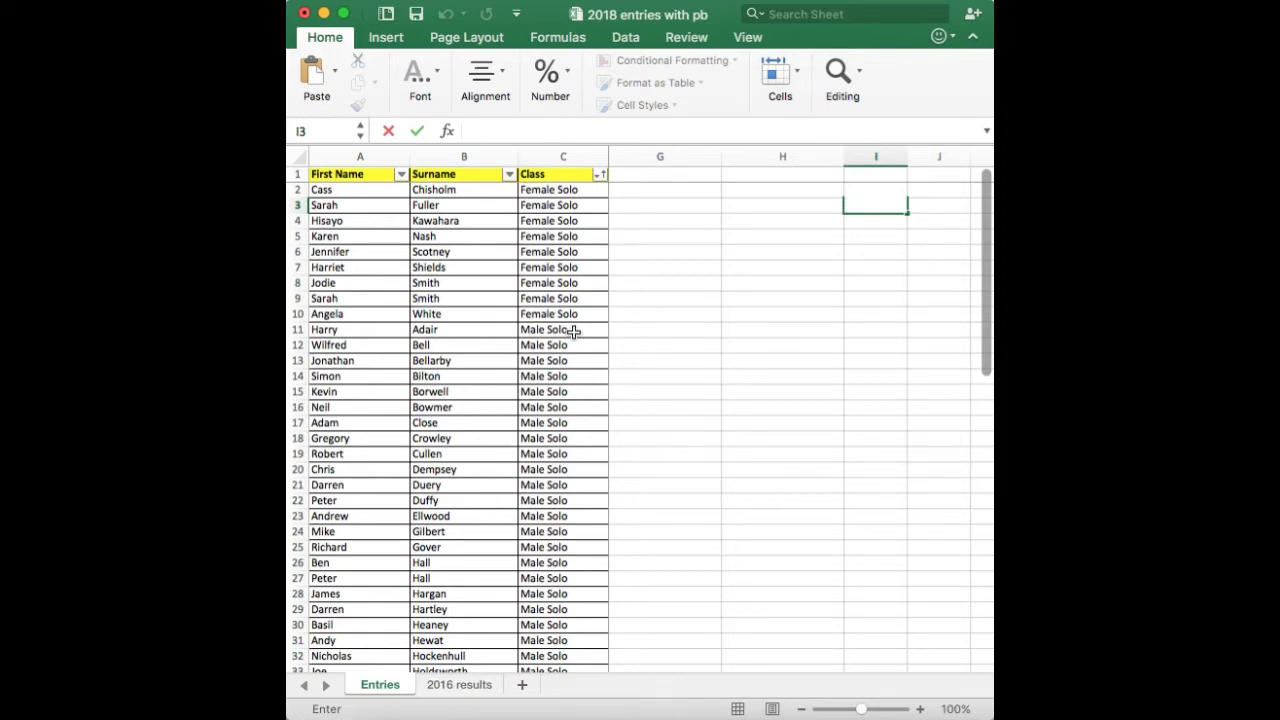
Review the entrants grouped by class, comparing the Female Solo and Male Solo rows
{"action": "scroll", "coordinate": [574, 335], "scroll_direction": "down", "scroll_amount": 2}
{"action": "scroll", "coordinate": [574, 337], "scroll_direction": "up", "scroll_amount": 2}
{"action": "scroll", "coordinate": [575, 338], "scroll_direction": "down", "scroll_amount": 5}
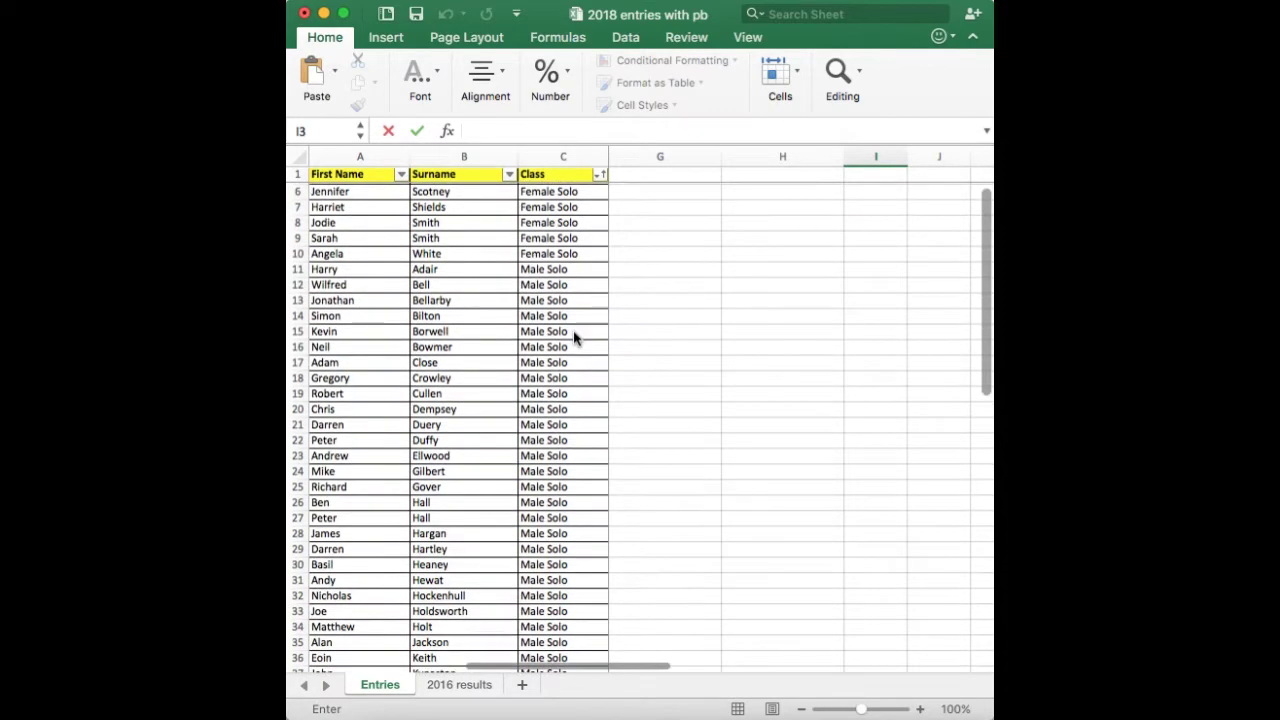
{"action": "scroll", "coordinate": [575, 338], "scroll_direction": "down", "scroll_amount": 6}
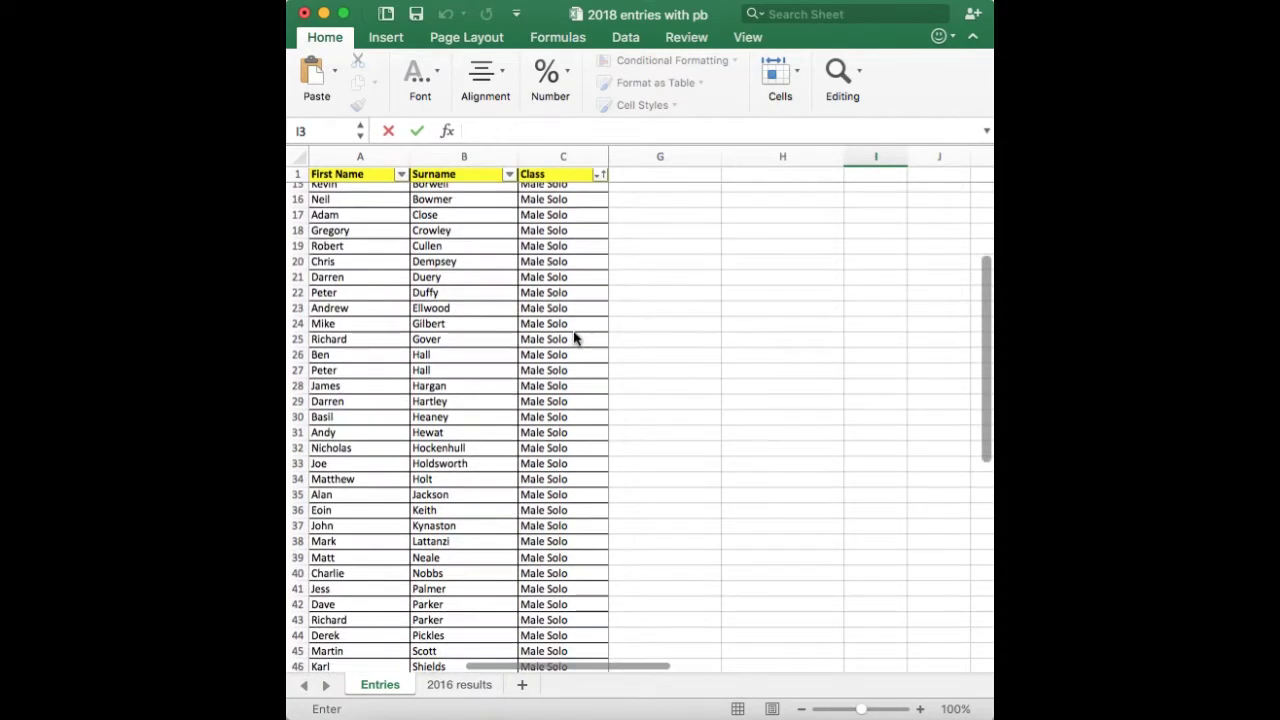
{"action": "scroll", "coordinate": [575, 338], "scroll_direction": "down", "scroll_amount": 3}
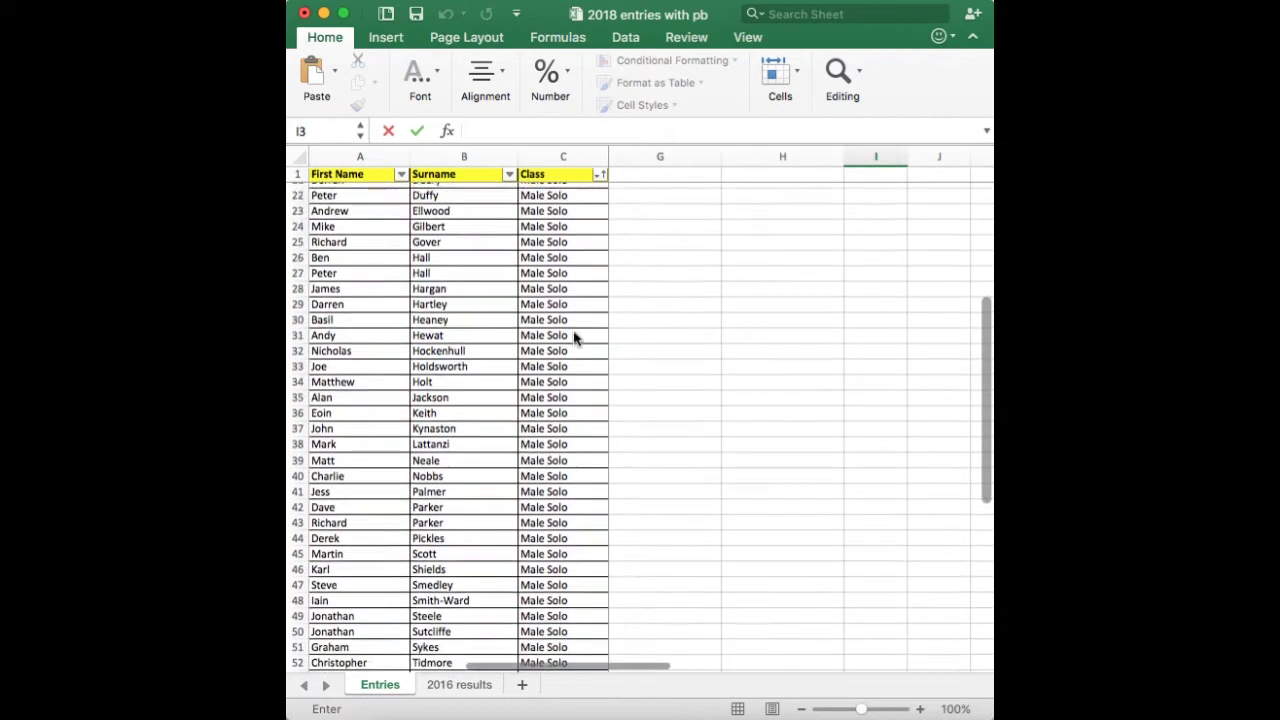
{"action": "scroll", "coordinate": [575, 338], "scroll_direction": "up", "scroll_amount": 12}
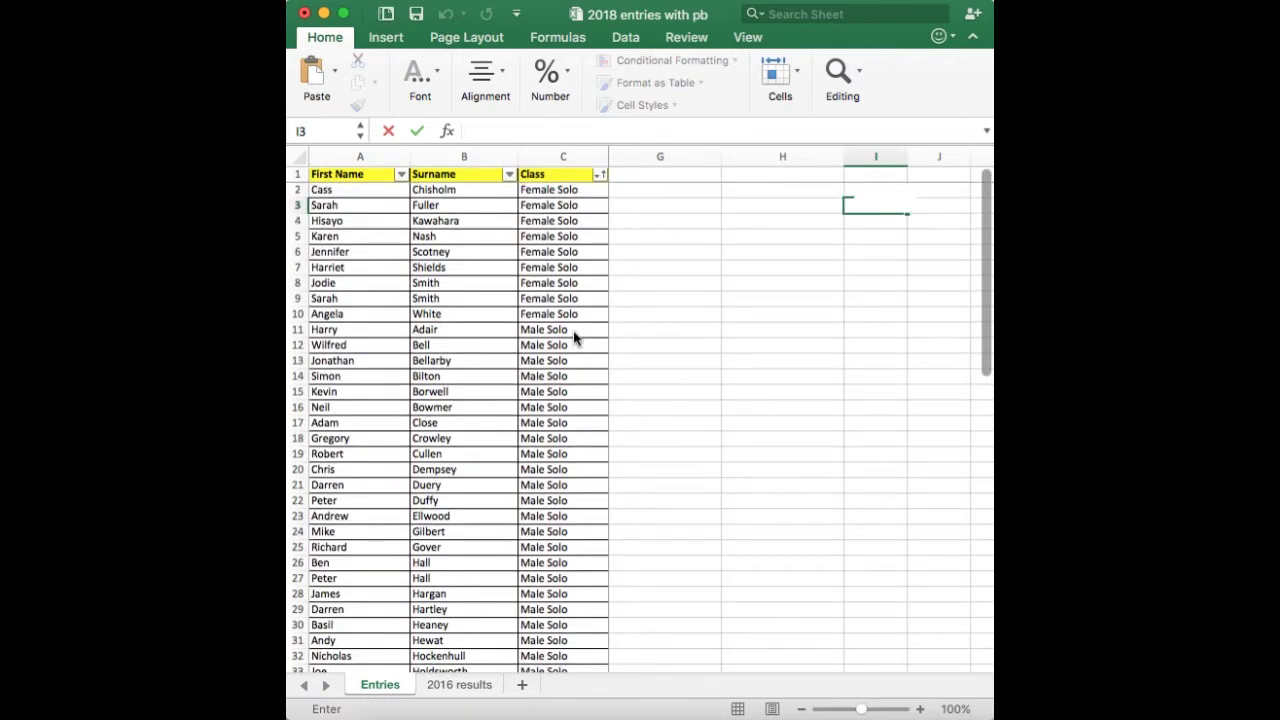
Open the 2016 results sheet and examine the positions, categories, times and finish or dropout locations
{"action": "left_click", "coordinate": [459, 685]}
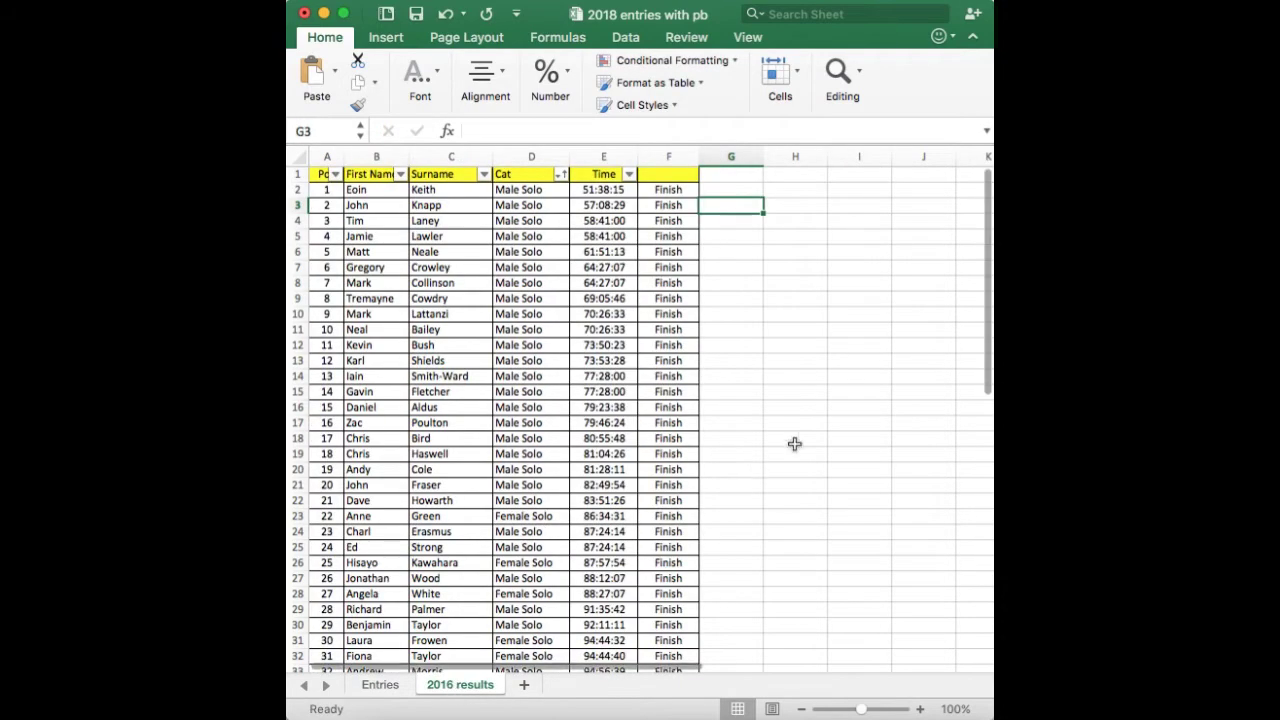
{"action": "scroll", "coordinate": [836, 422], "scroll_direction": "down", "scroll_amount": 1}
{"action": "scroll", "coordinate": [836, 422], "scroll_direction": "up", "scroll_amount": 1}
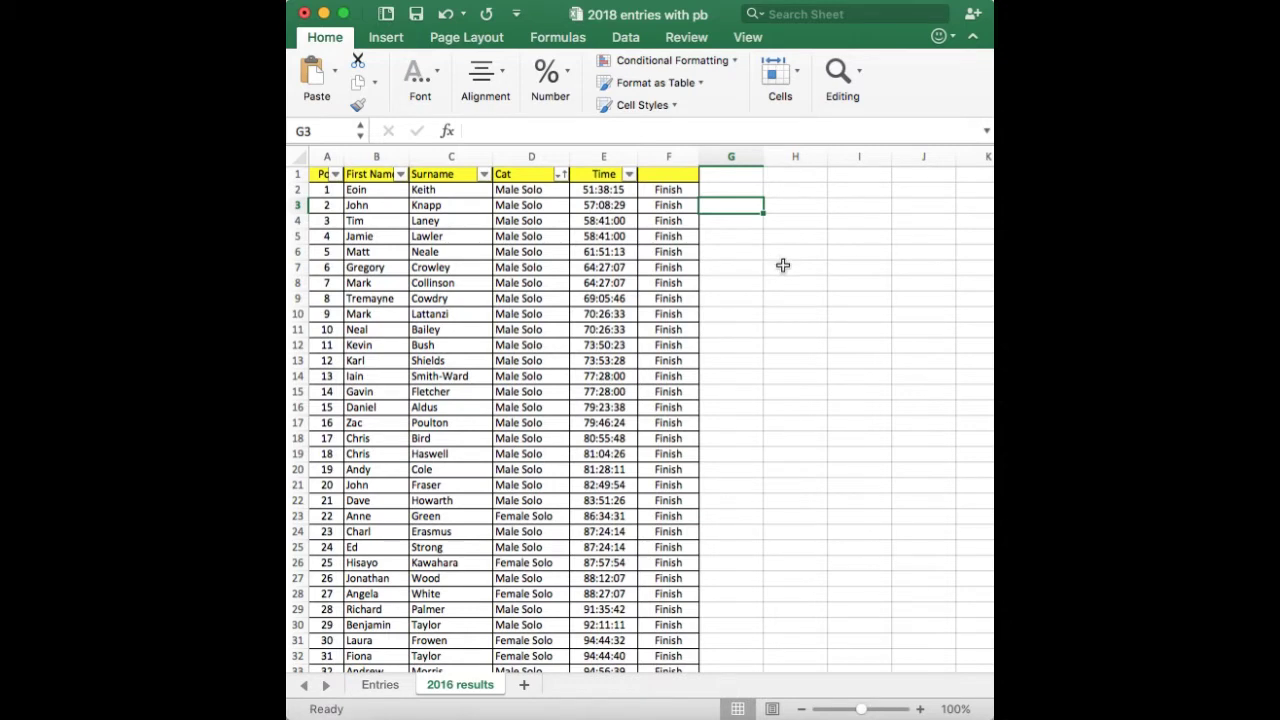
{"action": "scroll", "coordinate": [783, 267], "scroll_direction": "right", "scroll_amount": 1}
{"action": "scroll", "coordinate": [783, 270], "scroll_direction": "left", "scroll_amount": 1}
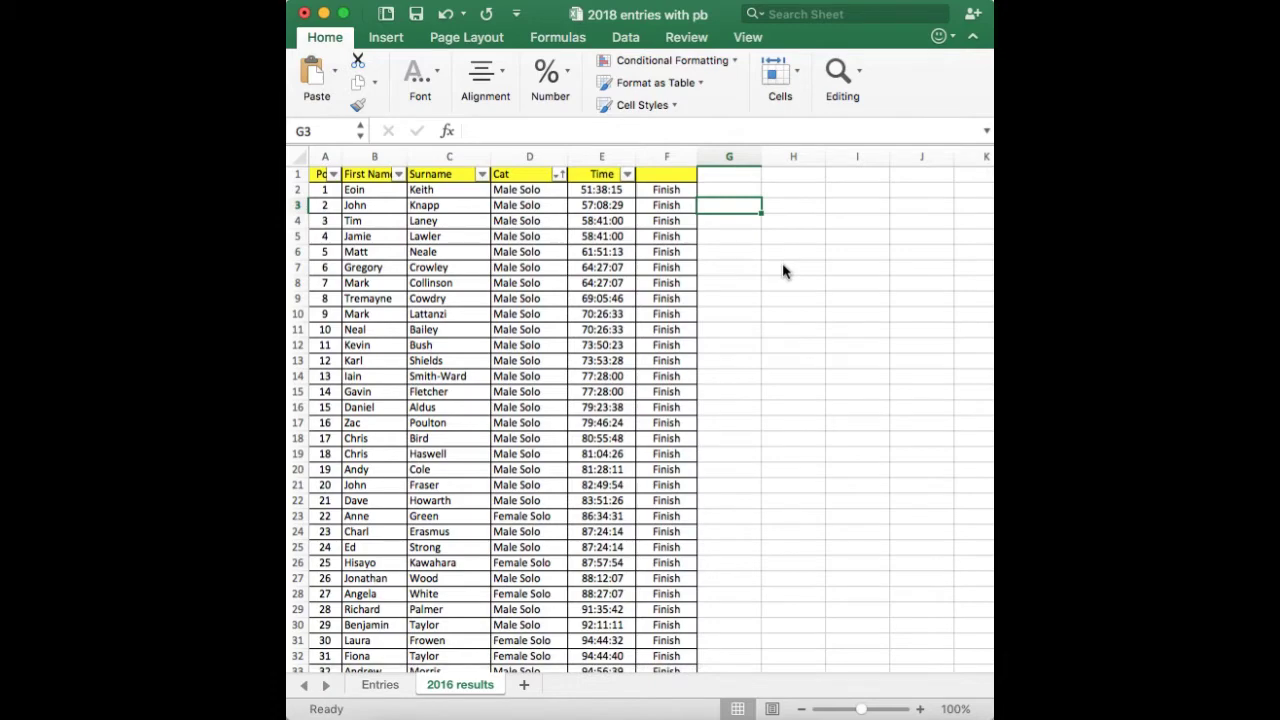
{"action": "scroll", "coordinate": [783, 270], "scroll_direction": "down", "scroll_amount": 1}
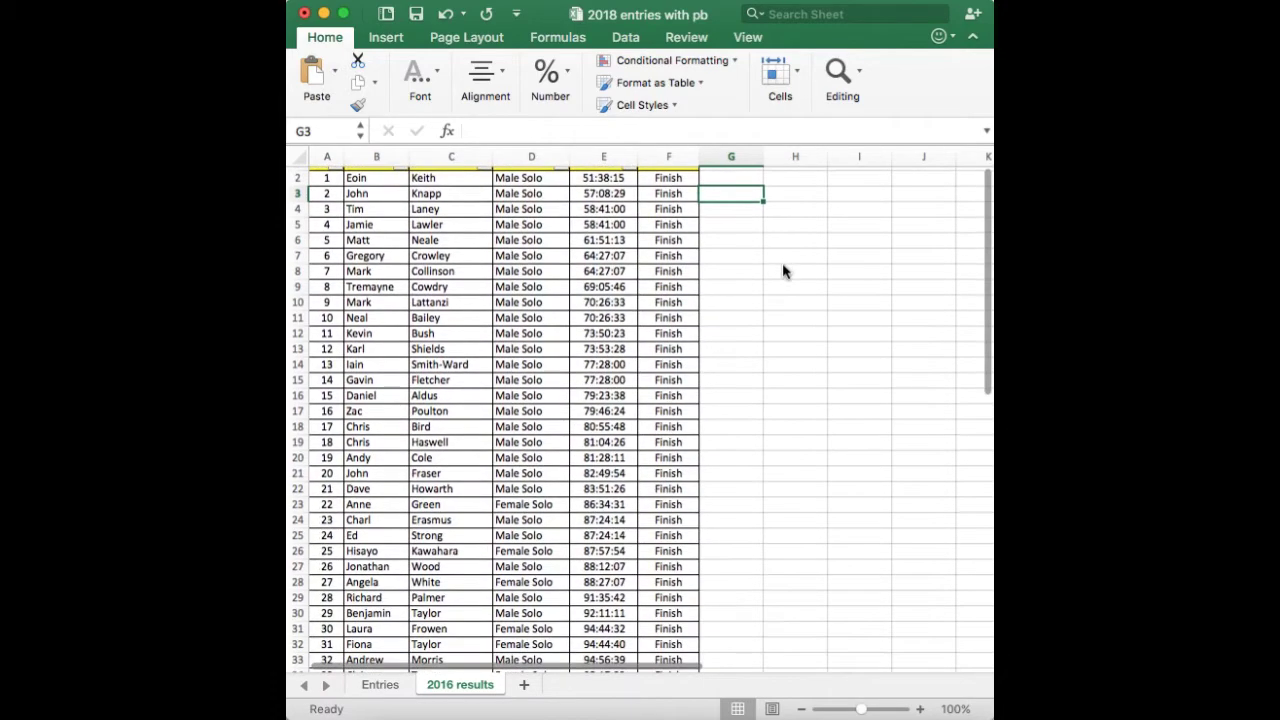
{"action": "scroll", "coordinate": [783, 270], "scroll_direction": "down", "scroll_amount": 5}
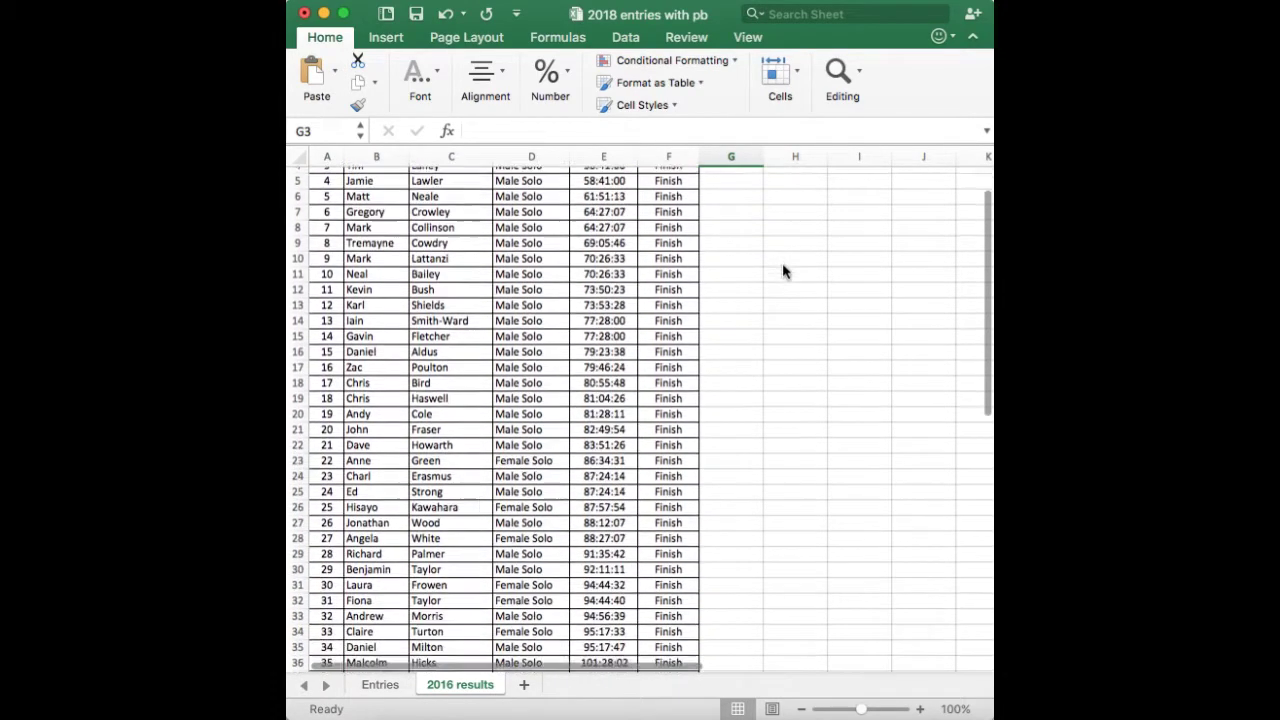
{"action": "scroll", "coordinate": [783, 270], "scroll_direction": "down", "scroll_amount": 5}
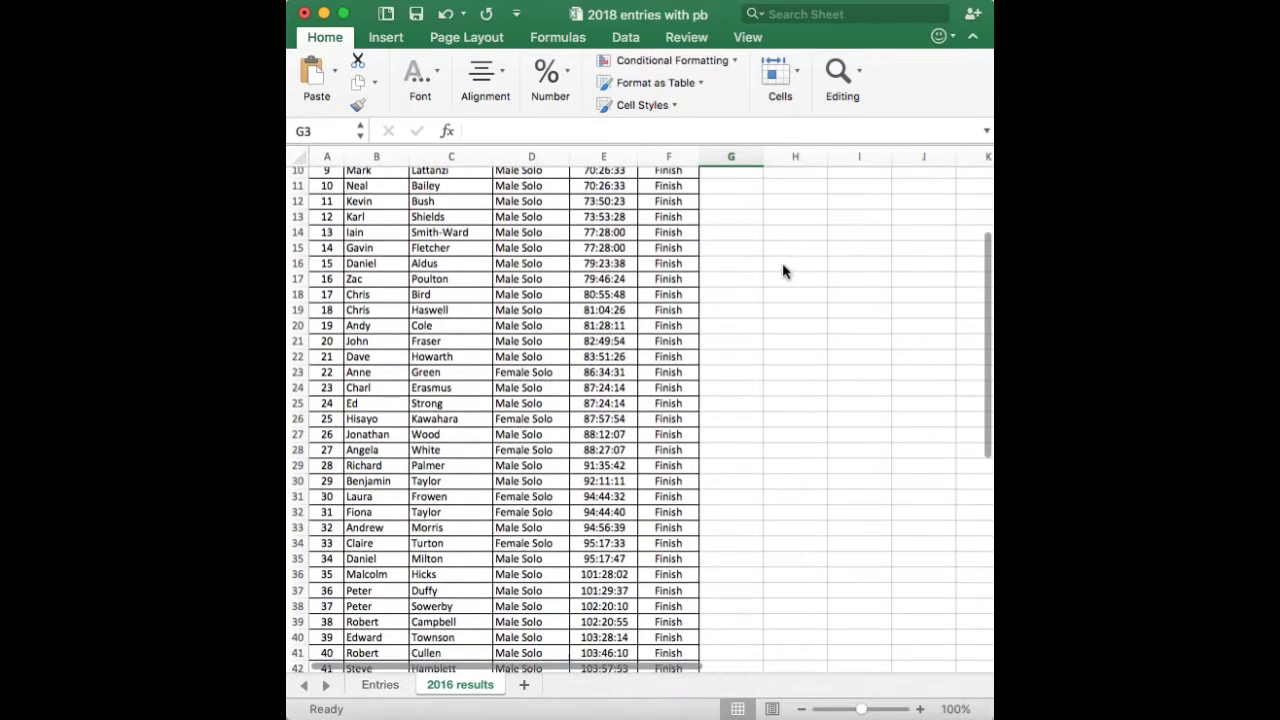
{"action": "scroll", "coordinate": [783, 270], "scroll_direction": "down", "scroll_amount": 3}
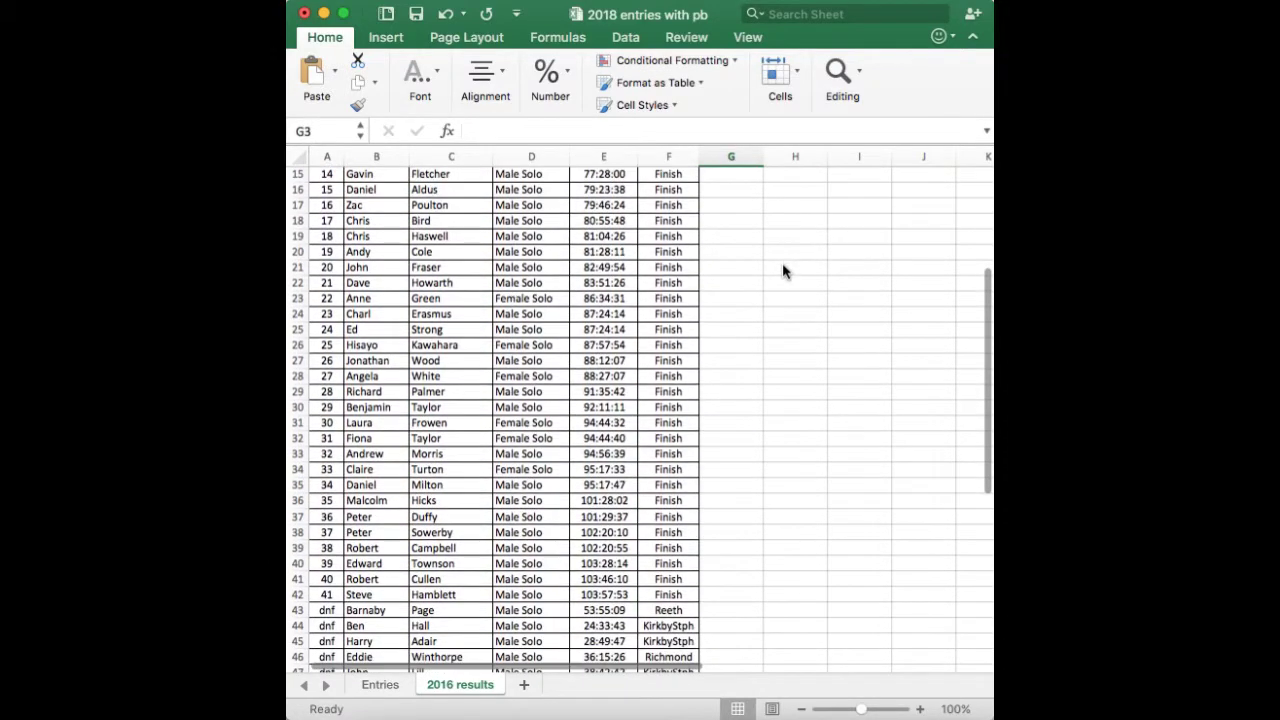
{"action": "left_click", "coordinate": [783, 268]}
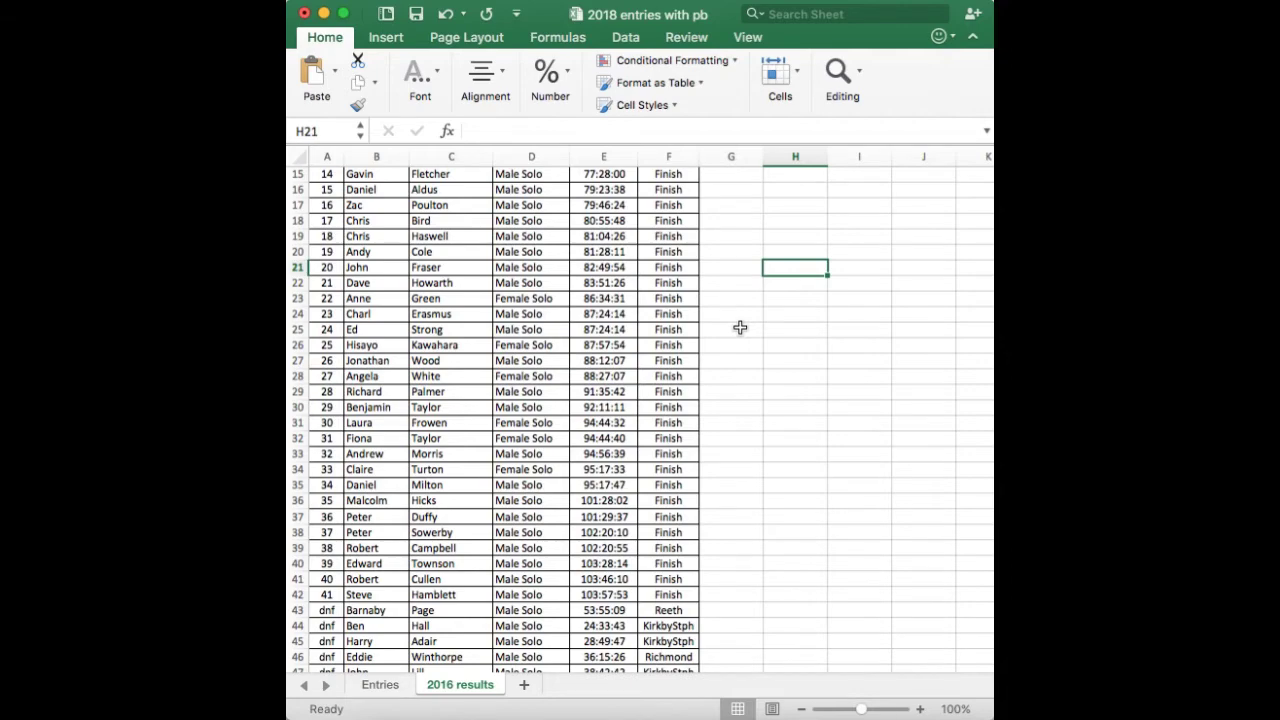
{"action": "scroll", "coordinate": [740, 328], "scroll_direction": "up", "scroll_amount": 3}
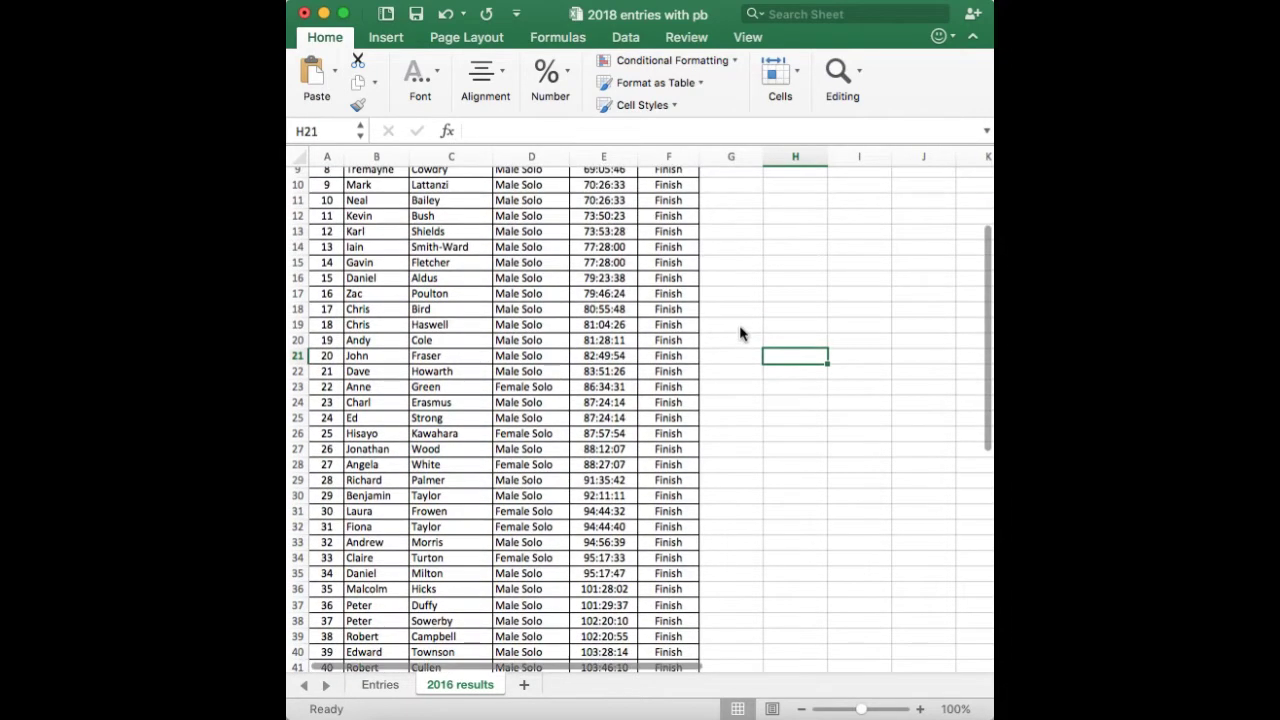
{"action": "scroll", "coordinate": [740, 333], "scroll_direction": "down", "scroll_amount": 1}
{"action": "scroll", "coordinate": [740, 333], "scroll_direction": "up", "scroll_amount": 3}
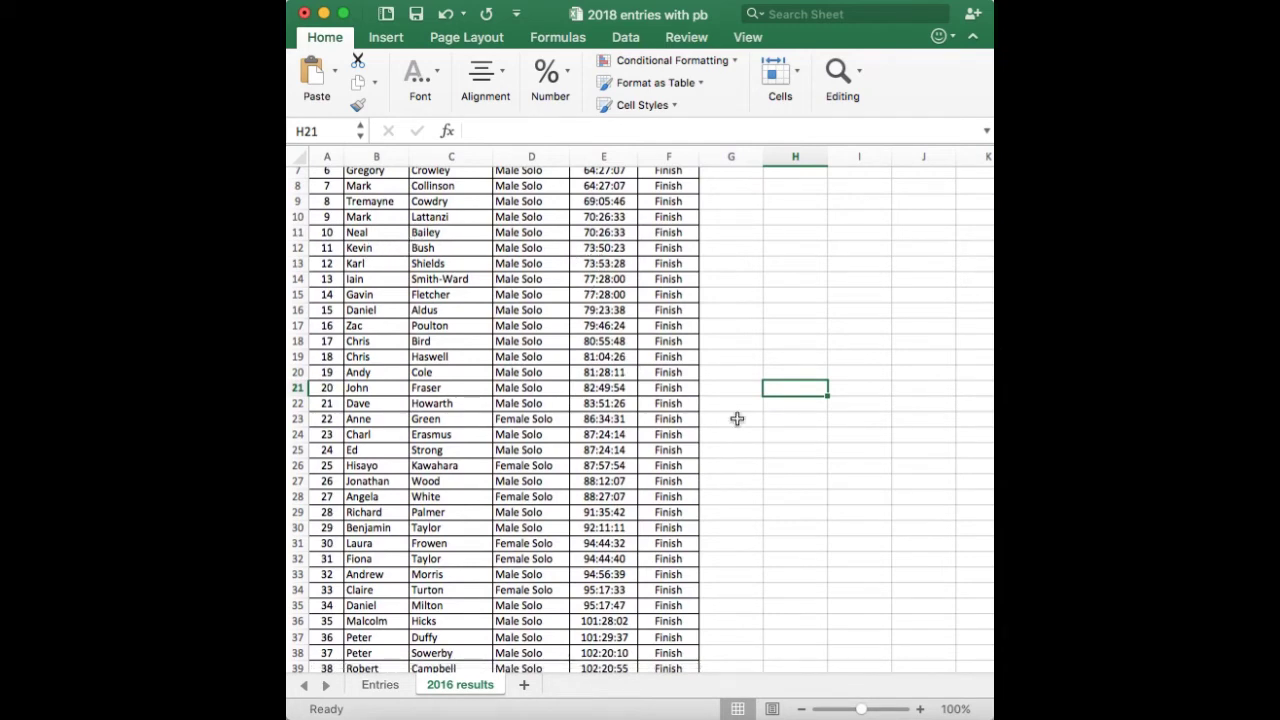
{"action": "scroll", "coordinate": [748, 428], "scroll_direction": "down", "scroll_amount": 3}
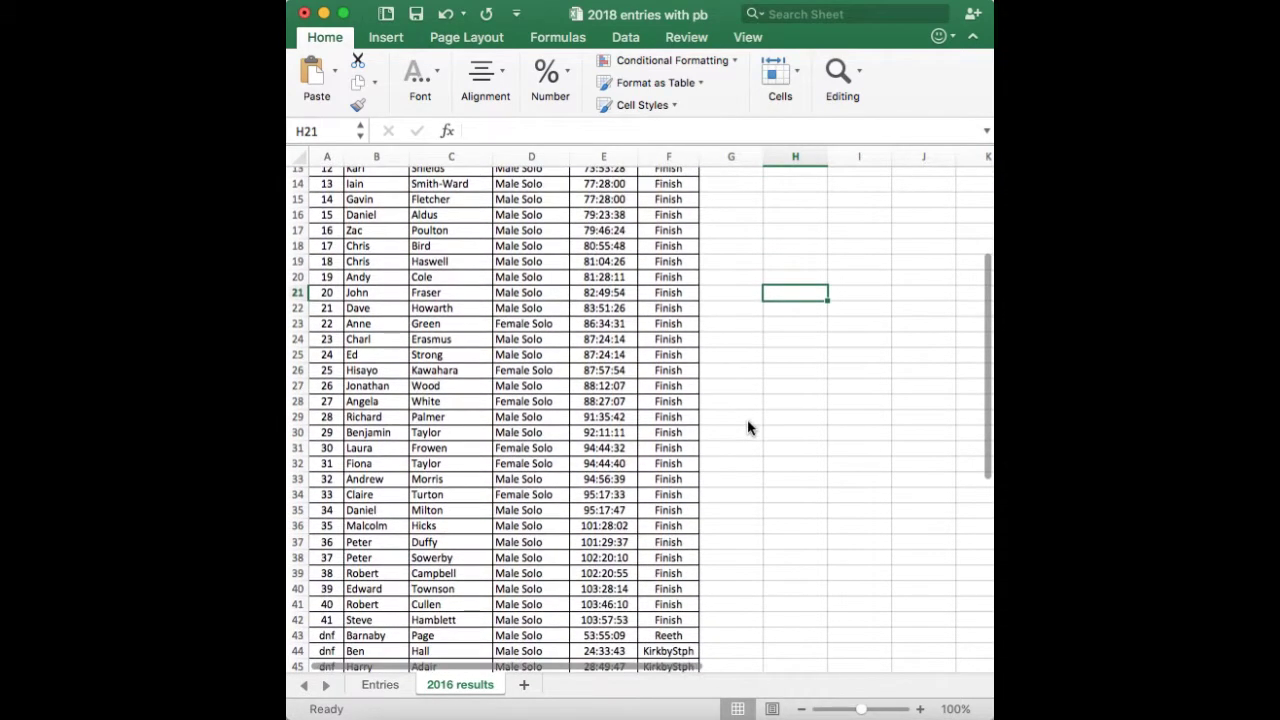
Examine the slower finishers and the dnf rows at the end of the 2016 results, including times and dropout locations
{"action": "scroll", "coordinate": [748, 428], "scroll_direction": "down", "scroll_amount": 2}
{"action": "scroll", "coordinate": [748, 428], "scroll_direction": "down", "scroll_amount": 4}
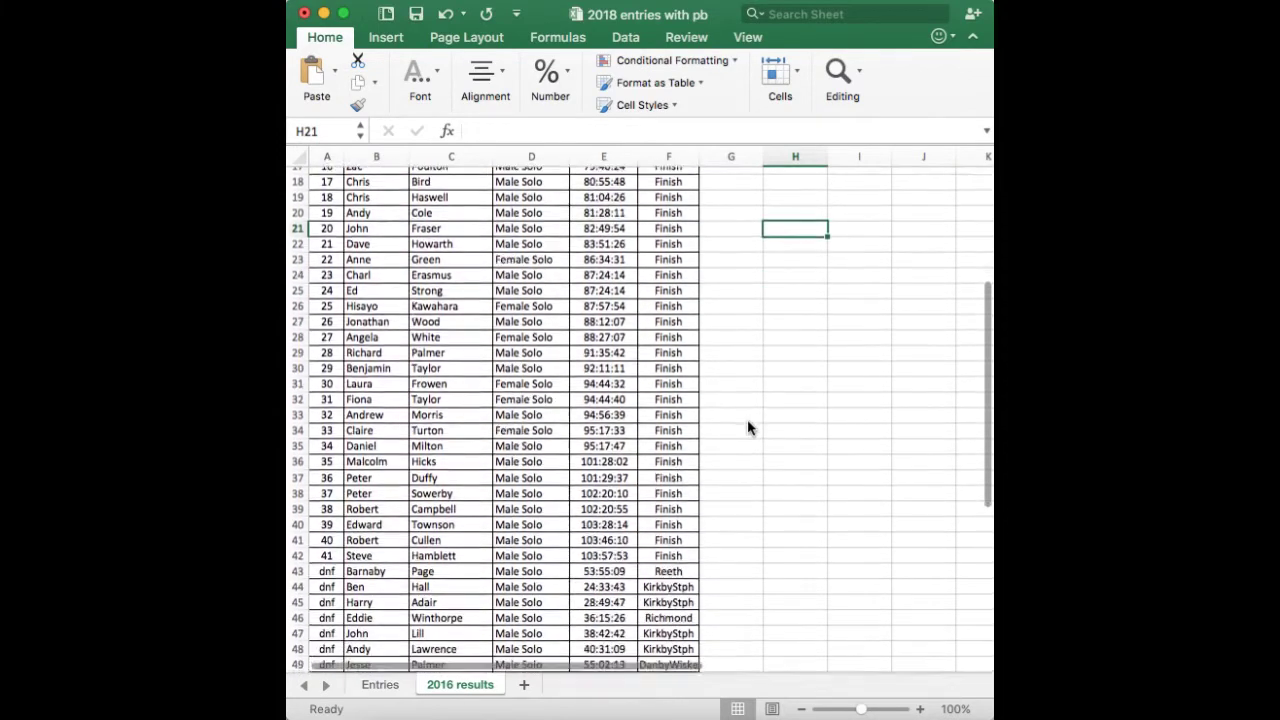
{"action": "scroll", "coordinate": [748, 428], "scroll_direction": "down", "scroll_amount": 1}
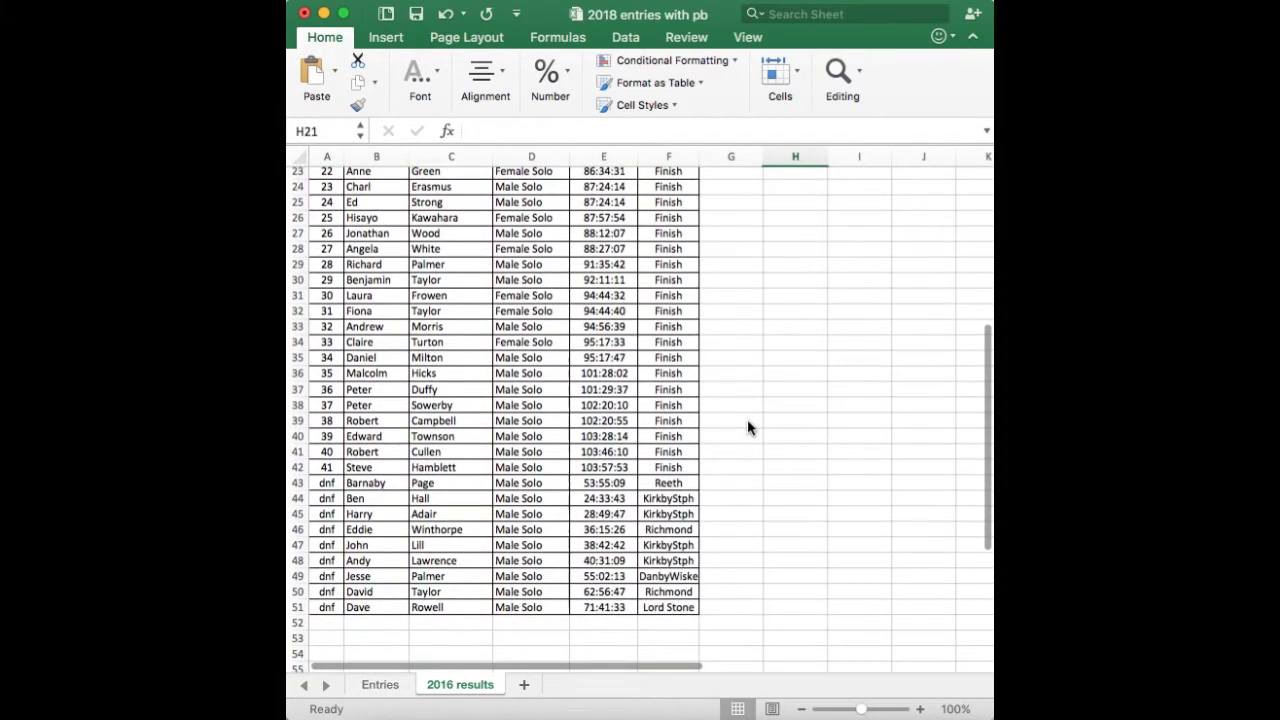
{"action": "scroll", "coordinate": [748, 428], "scroll_direction": "down", "scroll_amount": 2}
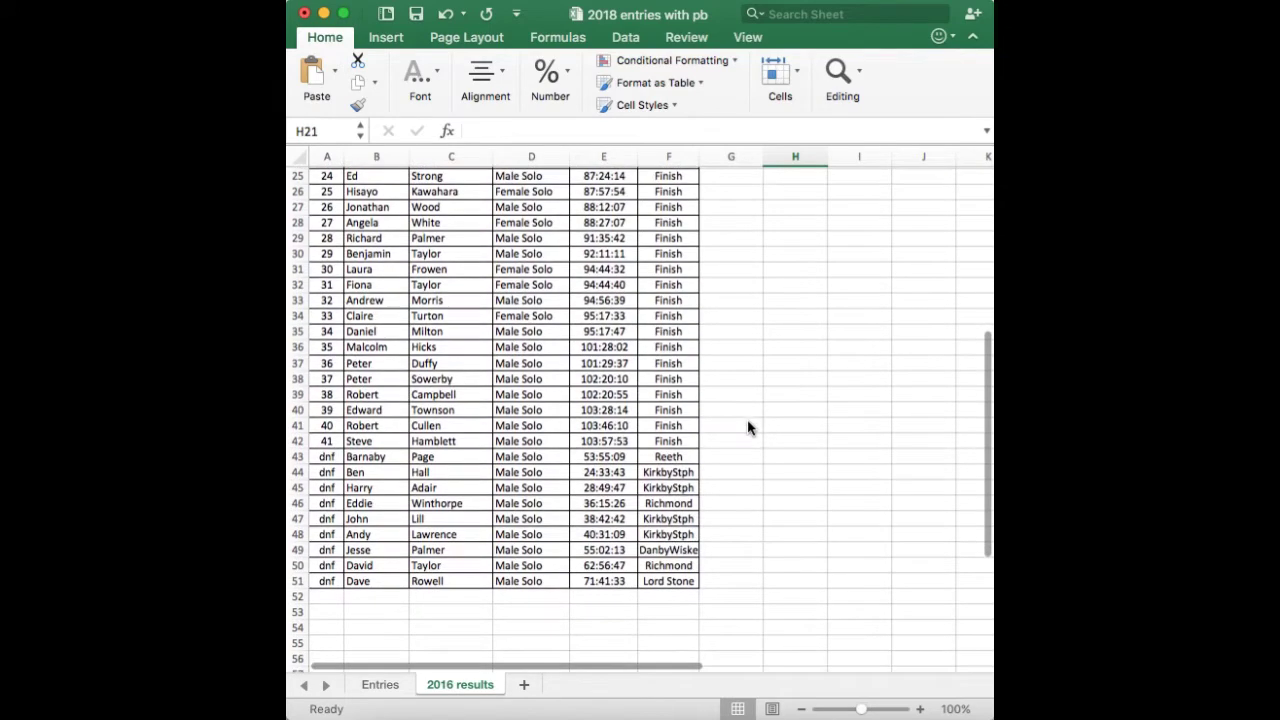
{"action": "scroll", "coordinate": [747, 428], "scroll_direction": "up", "scroll_amount": 2}
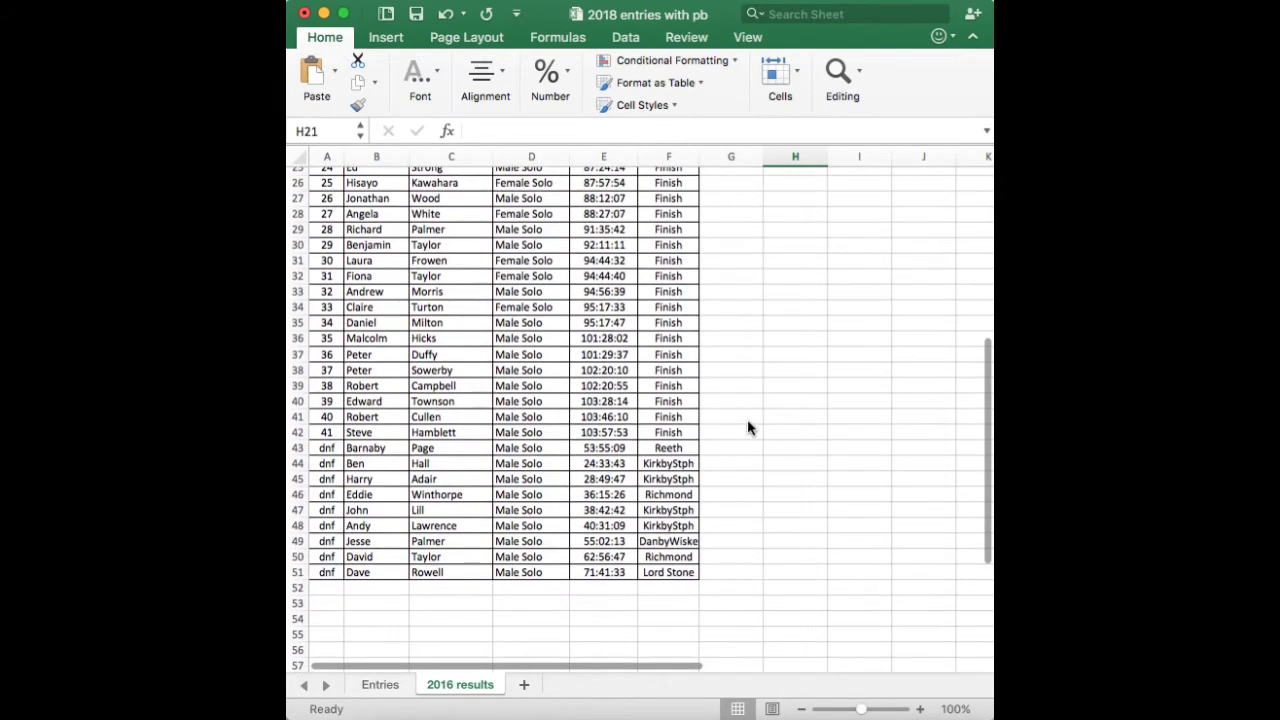
{"action": "scroll", "coordinate": [747, 428], "scroll_direction": "up", "scroll_amount": 3}
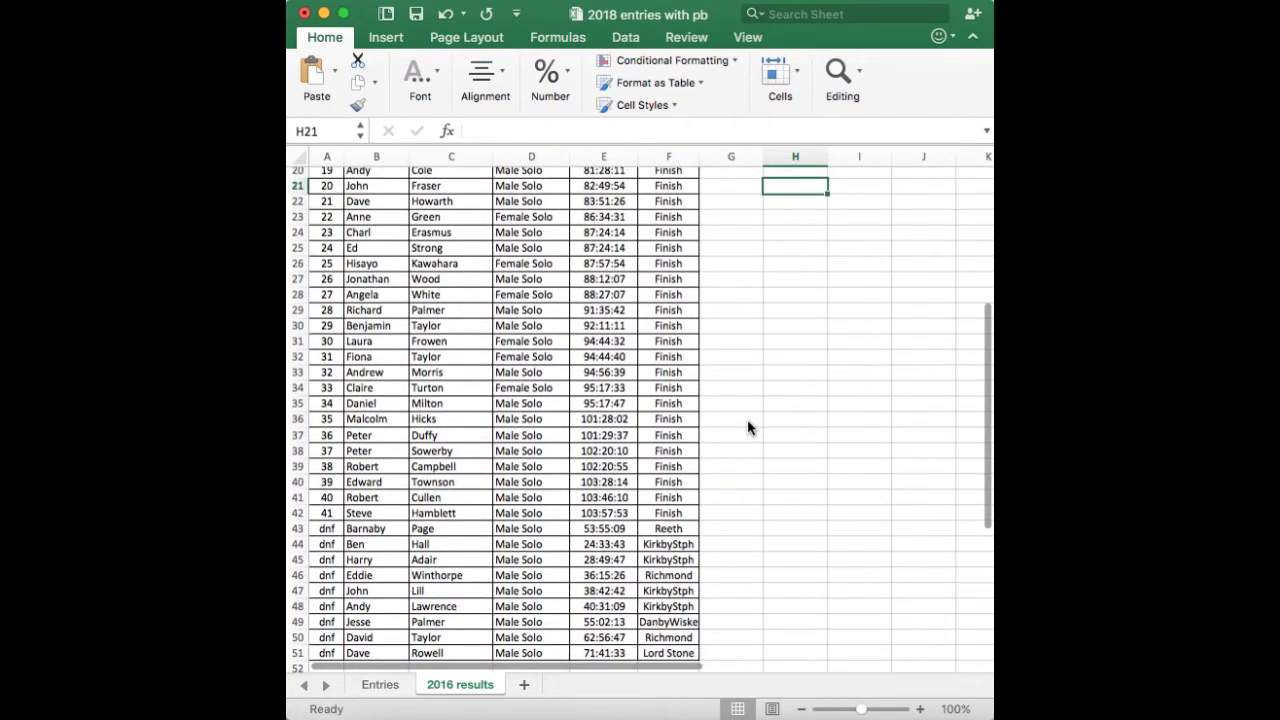
{"action": "scroll", "coordinate": [747, 428], "scroll_direction": "up", "scroll_amount": 2}
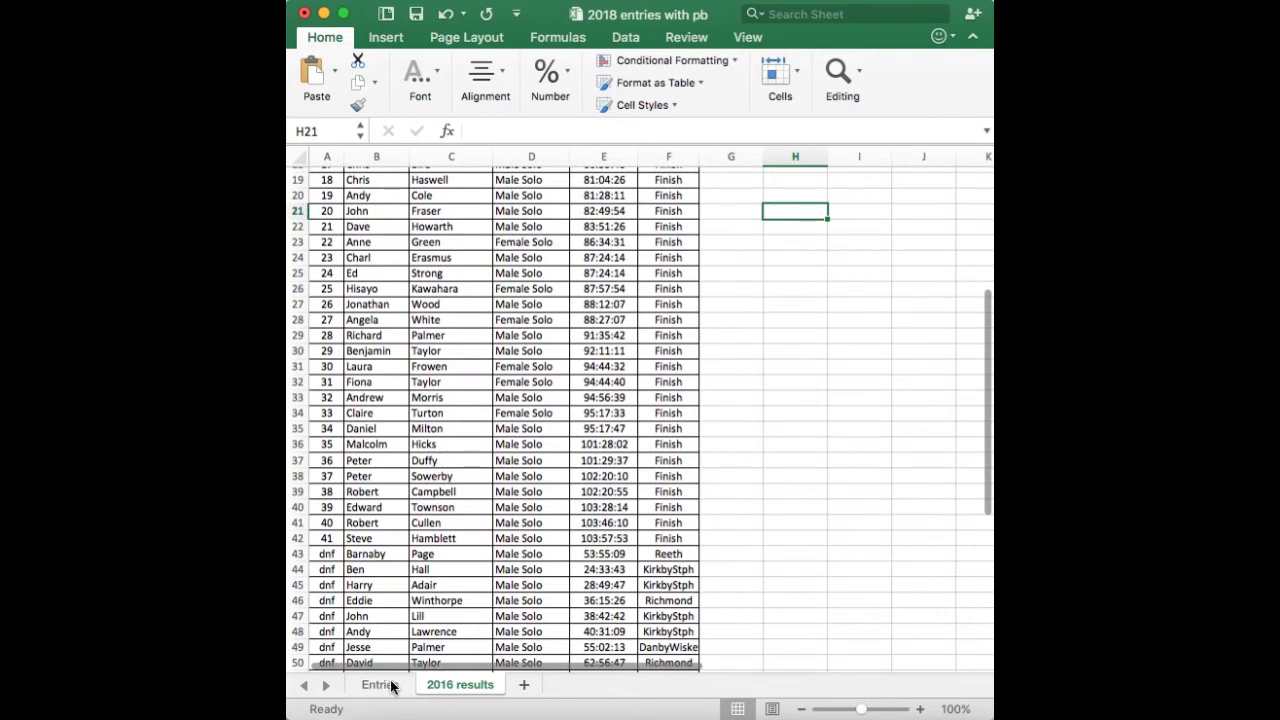
Return to the Entries sheet and sort the list by the 2016 time column in ascending order
{"action": "left_click", "coordinate": [391, 686]}
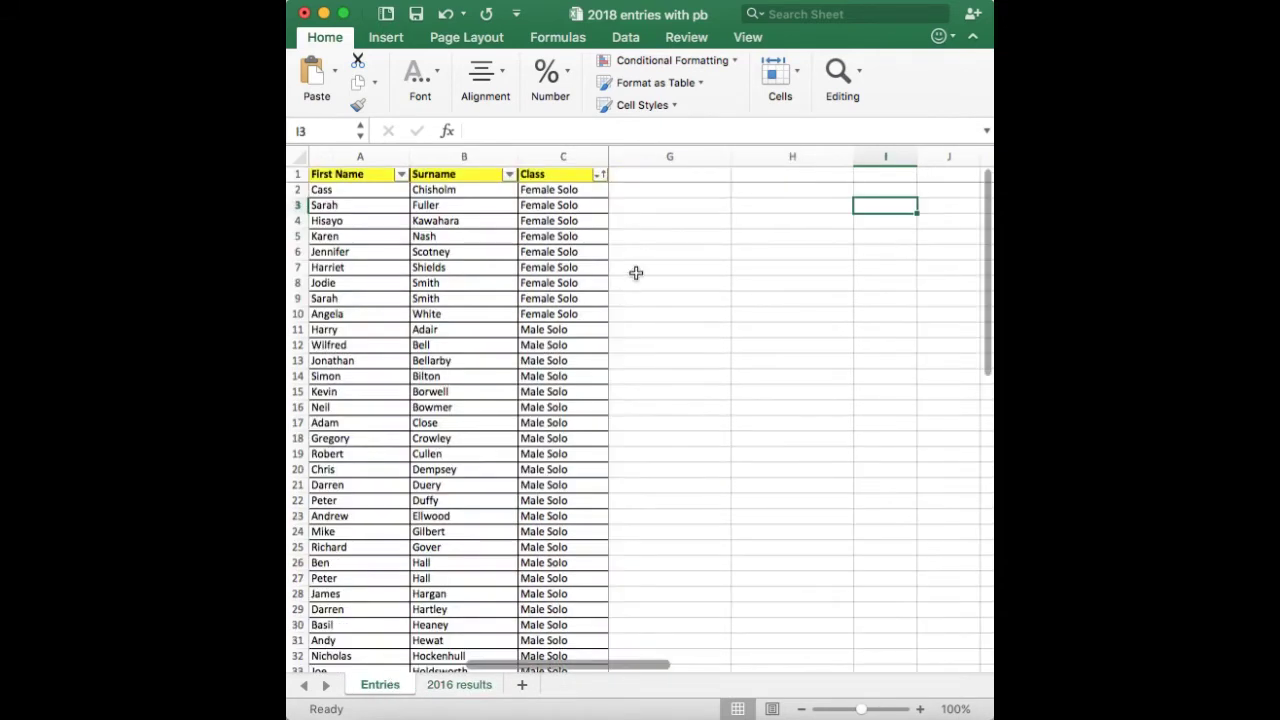
{"action": "key", "text": "super+z"}
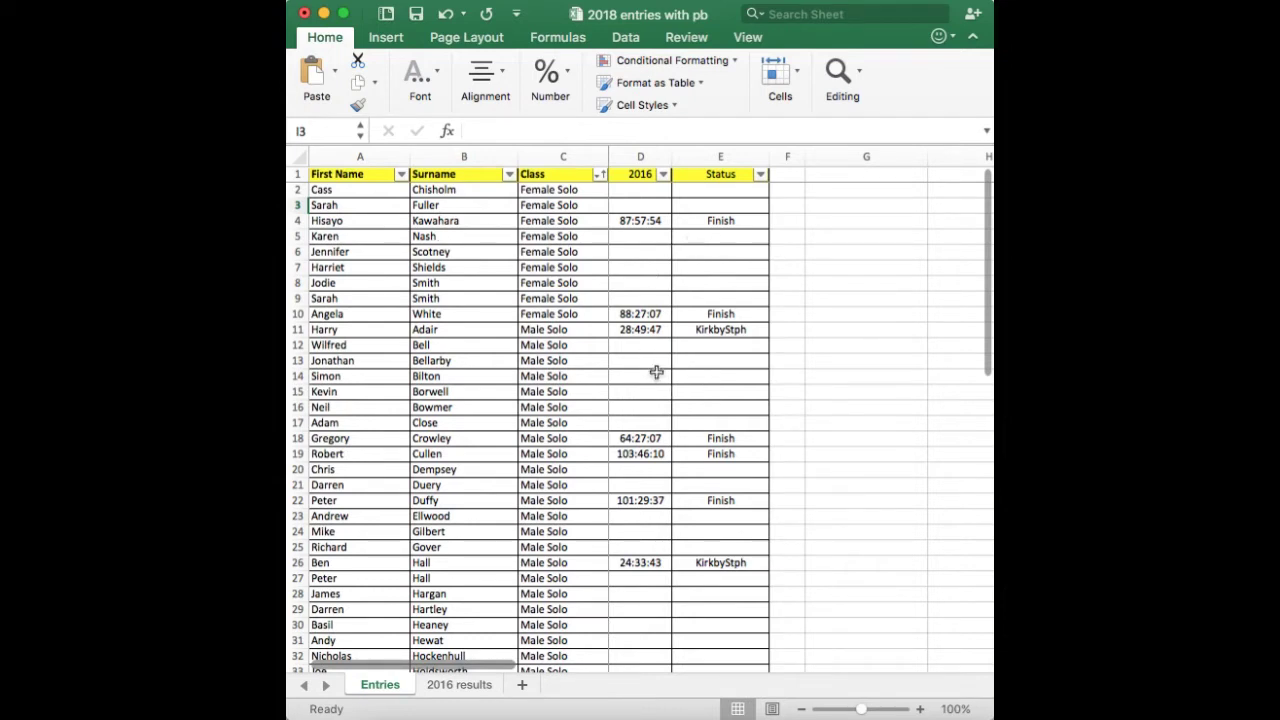
{"action": "left_click", "coordinate": [663, 175]}
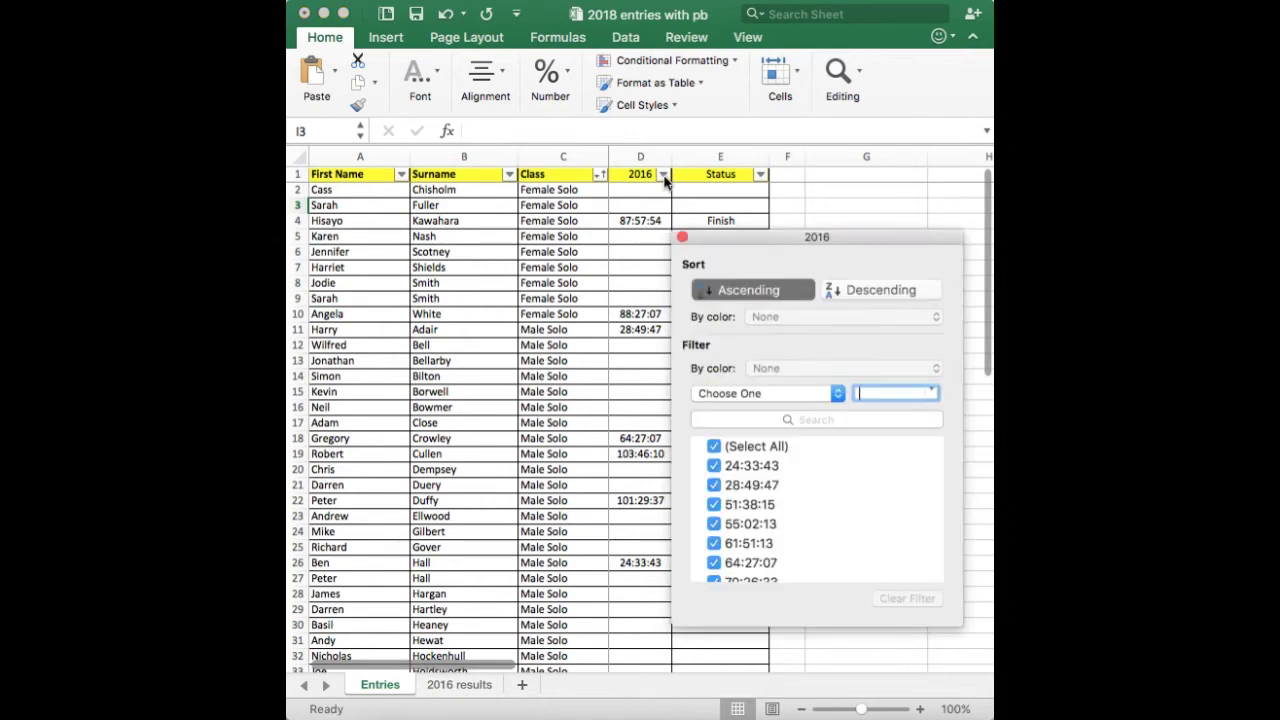
{"action": "left_click", "coordinate": [752, 290]}
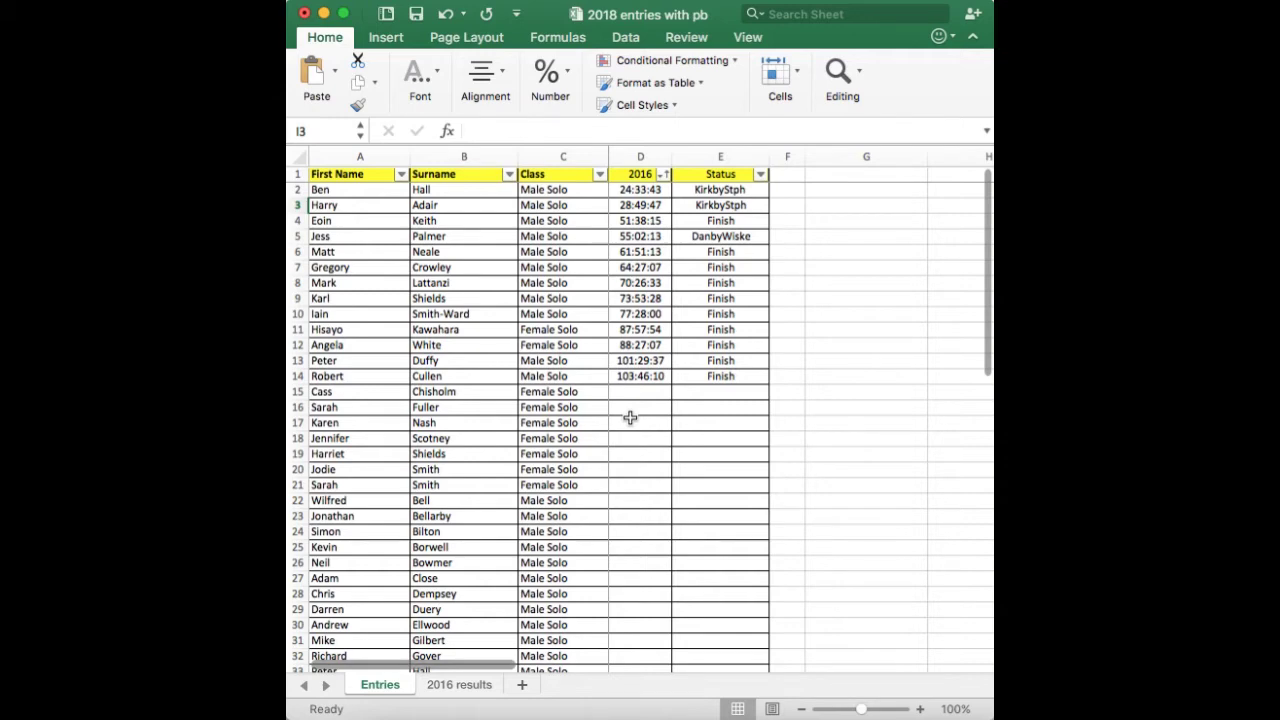
Read through the sorted Entries list down to the last filled row, checking which entrants lack a 2016 time
{"action": "scroll", "coordinate": [600, 455], "scroll_direction": "down", "scroll_amount": 1}
{"action": "scroll", "coordinate": [557, 484], "scroll_direction": "down", "scroll_amount": 5}
{"action": "scroll", "coordinate": [551, 491], "scroll_direction": "up", "scroll_amount": 2}
{"action": "scroll", "coordinate": [557, 489], "scroll_direction": "down", "scroll_amount": 4}
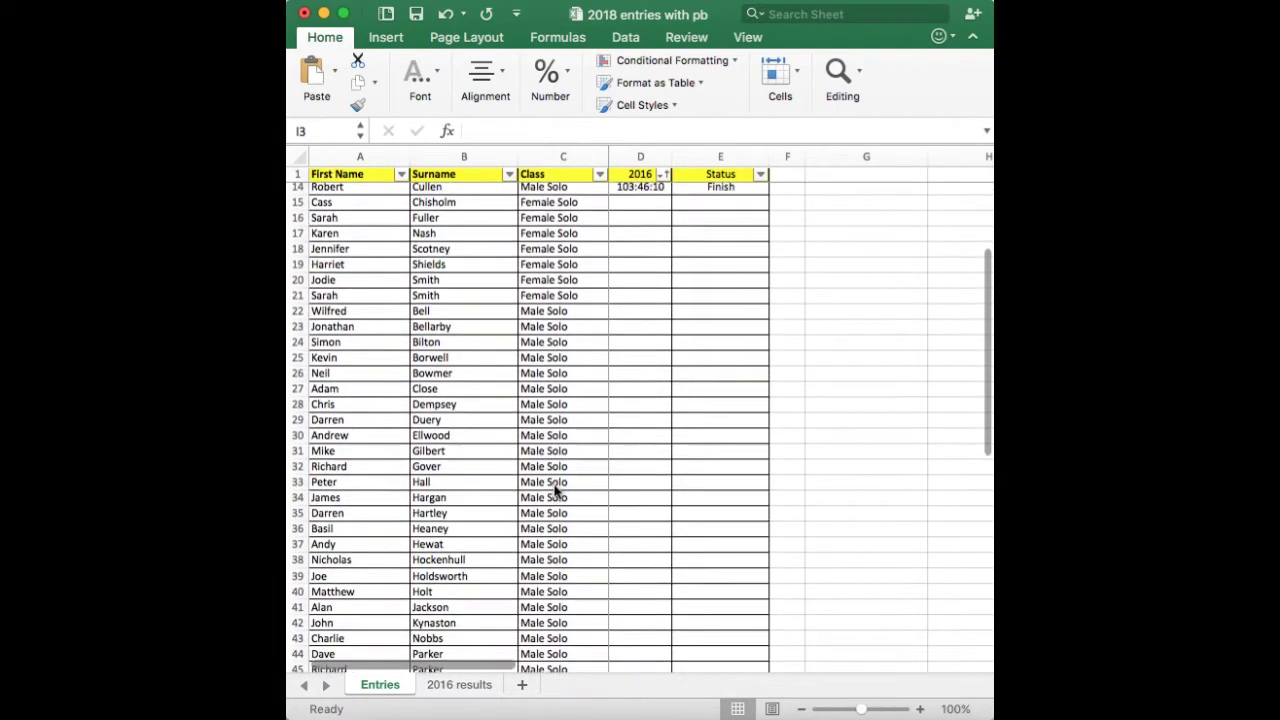
{"action": "scroll", "coordinate": [557, 489], "scroll_direction": "down", "scroll_amount": 5}
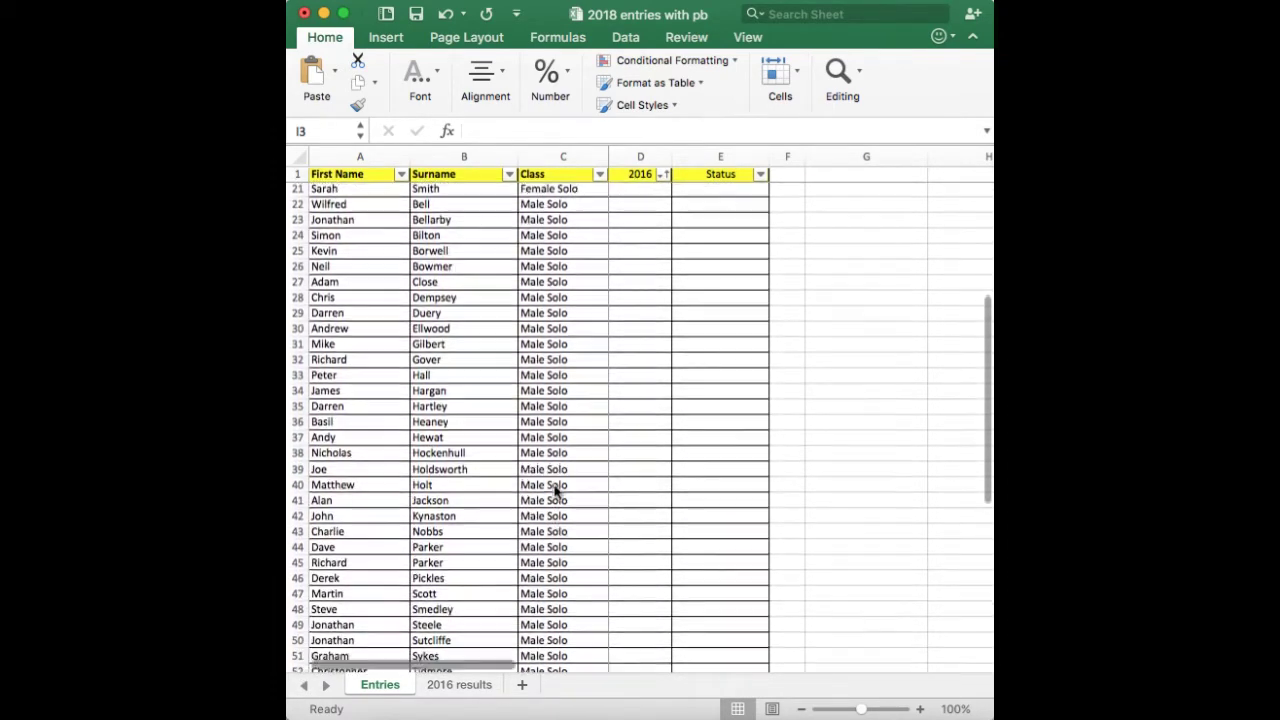
{"action": "scroll", "coordinate": [557, 489], "scroll_direction": "down", "scroll_amount": 4}
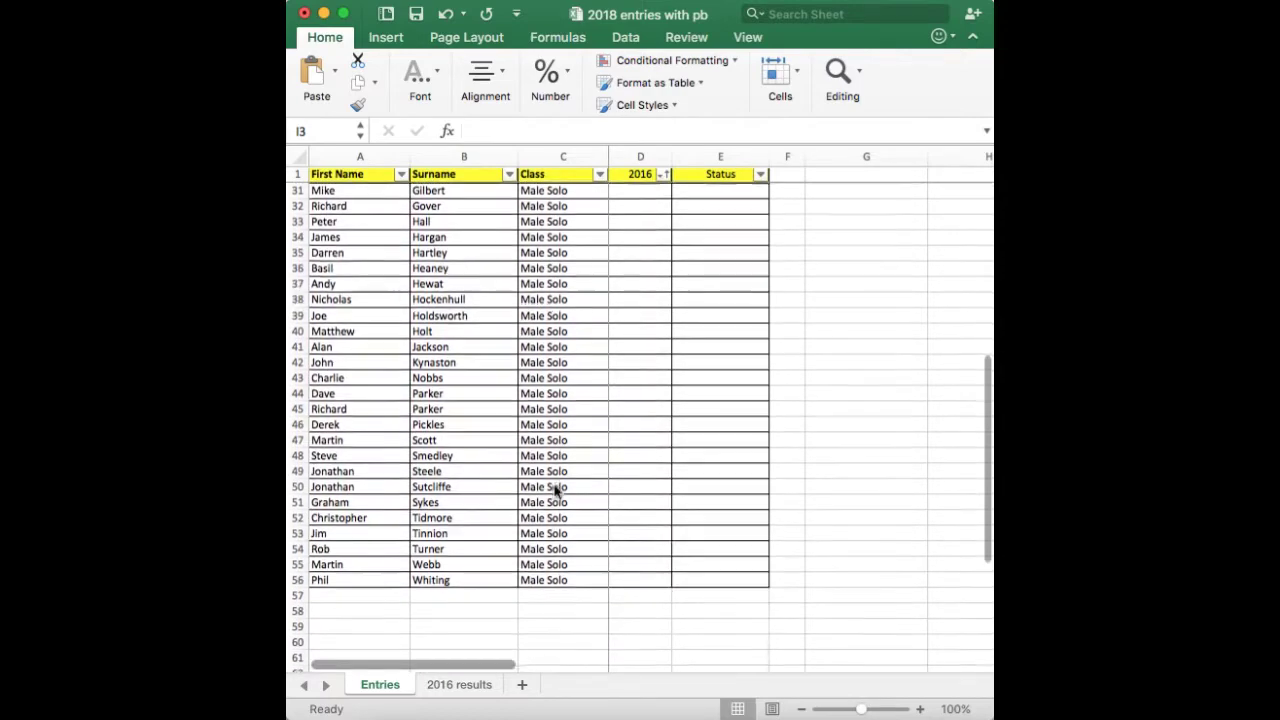
{"action": "scroll", "coordinate": [557, 489], "scroll_direction": "up", "scroll_amount": 12}
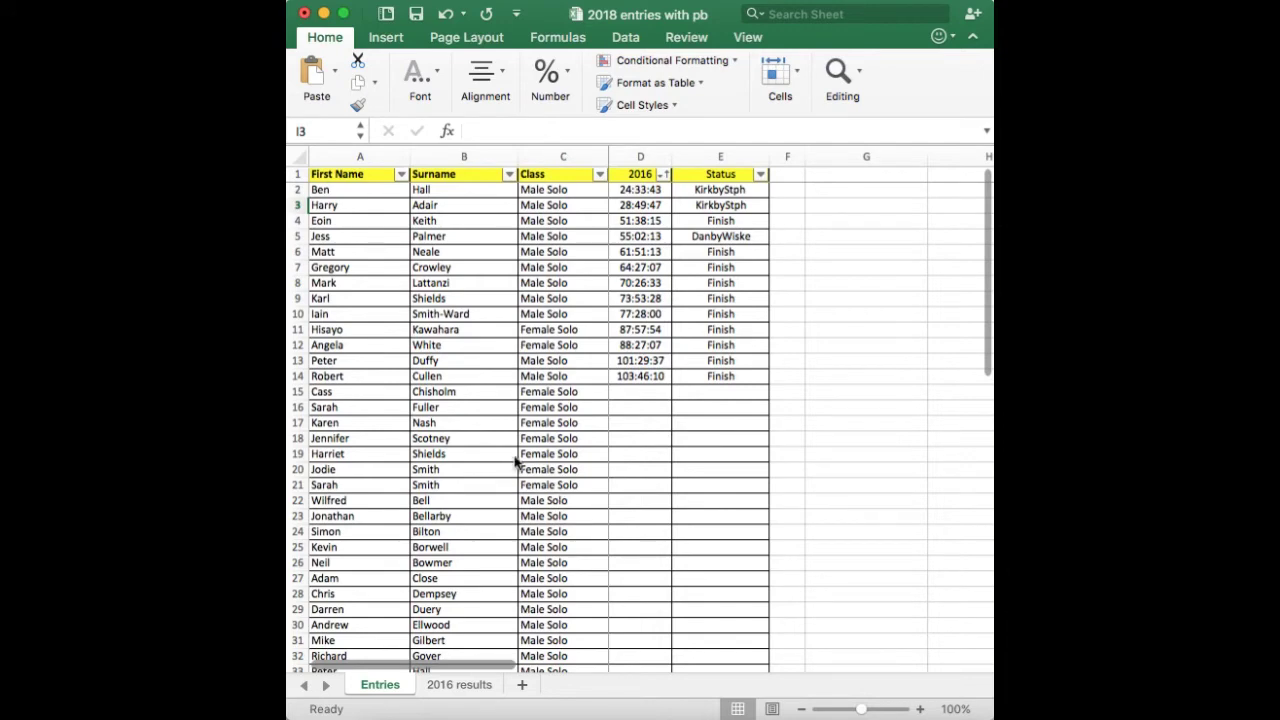
Compare the entrants who have 2016 times and statuses with the Female Solo and Male Solo entrants listed below them
{"action": "scroll", "coordinate": [553, 500], "scroll_direction": "down", "scroll_amount": 3}
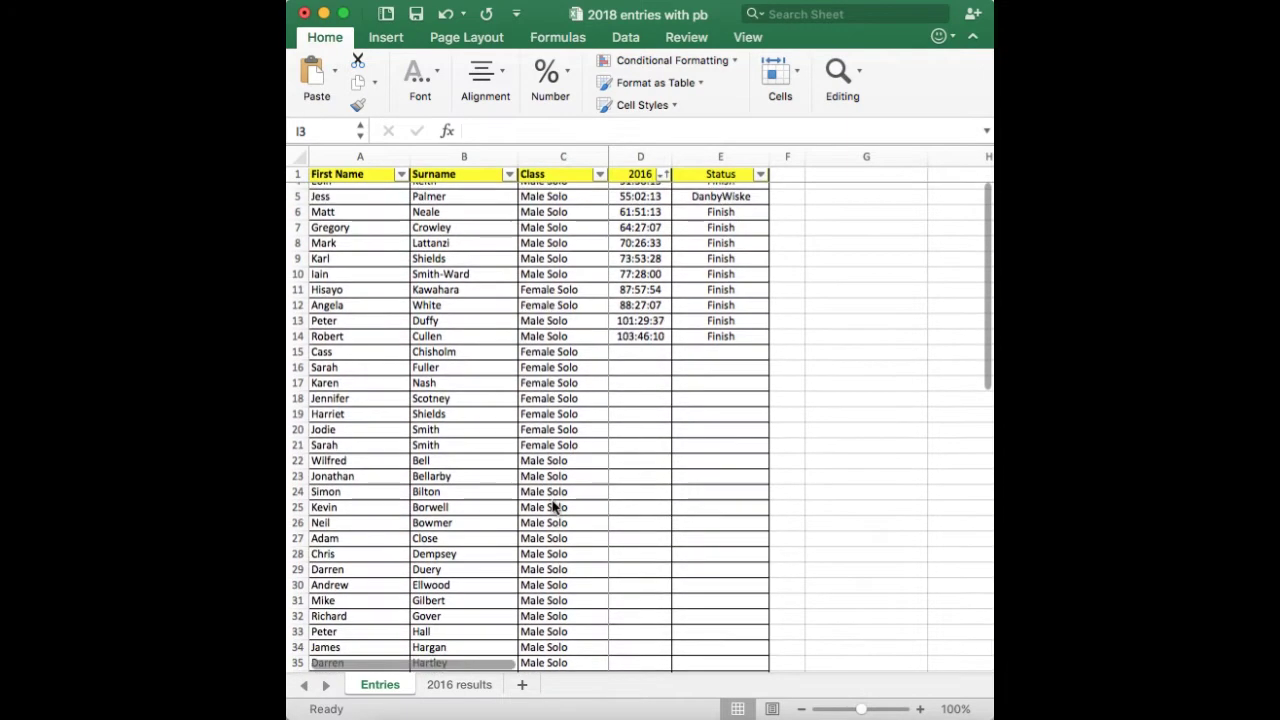
{"action": "scroll", "coordinate": [557, 530], "scroll_direction": "down", "scroll_amount": 3}
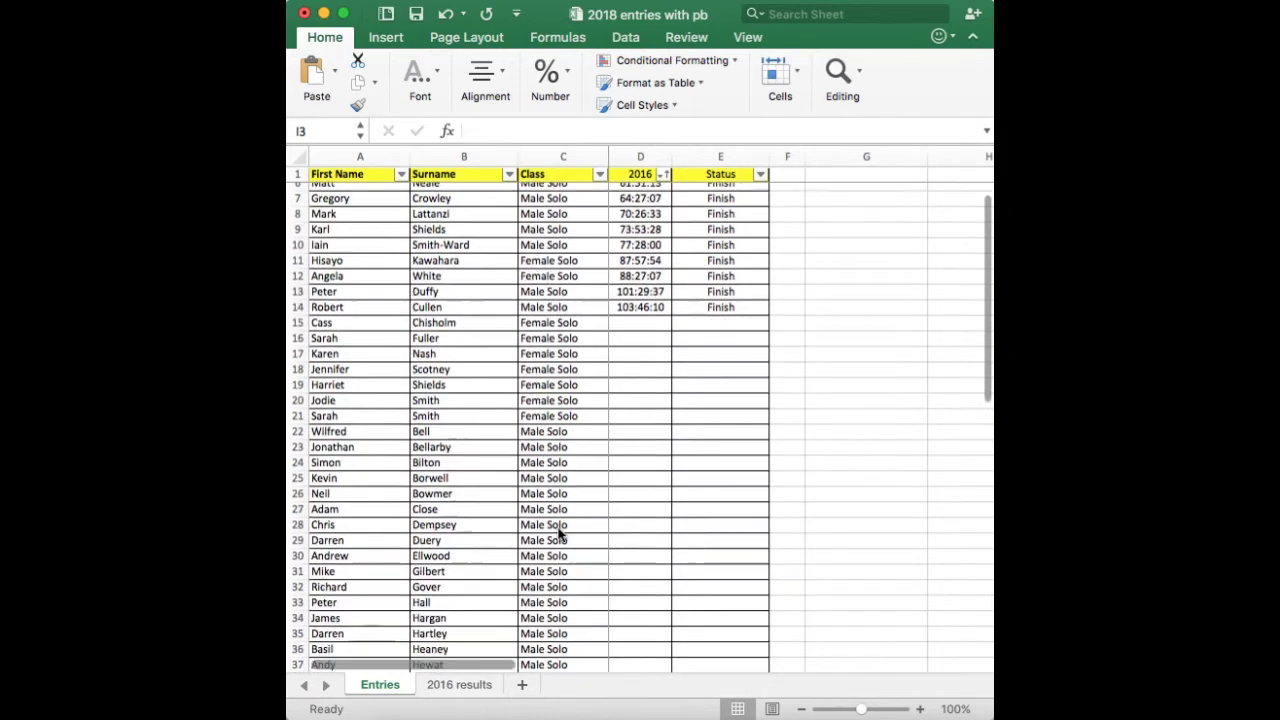
{"action": "scroll", "coordinate": [559, 533], "scroll_direction": "up", "scroll_amount": 6}
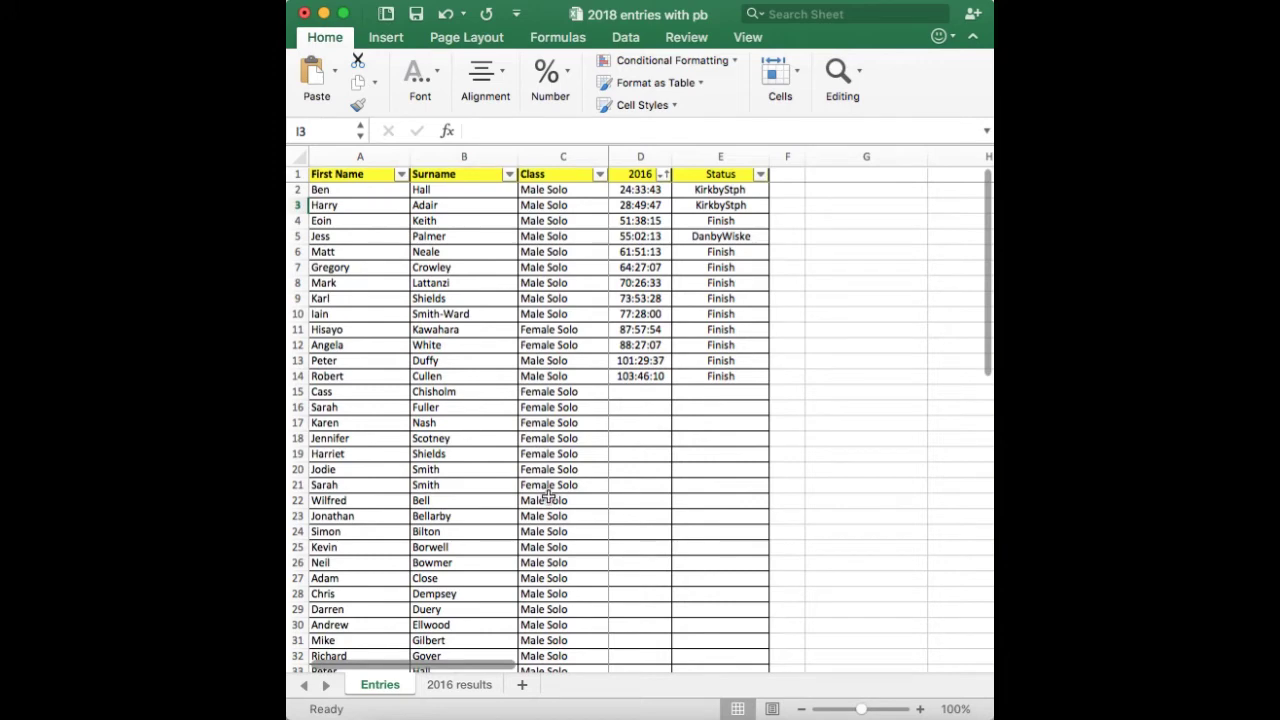
{"action": "scroll", "coordinate": [585, 506], "scroll_direction": "down", "scroll_amount": 3}
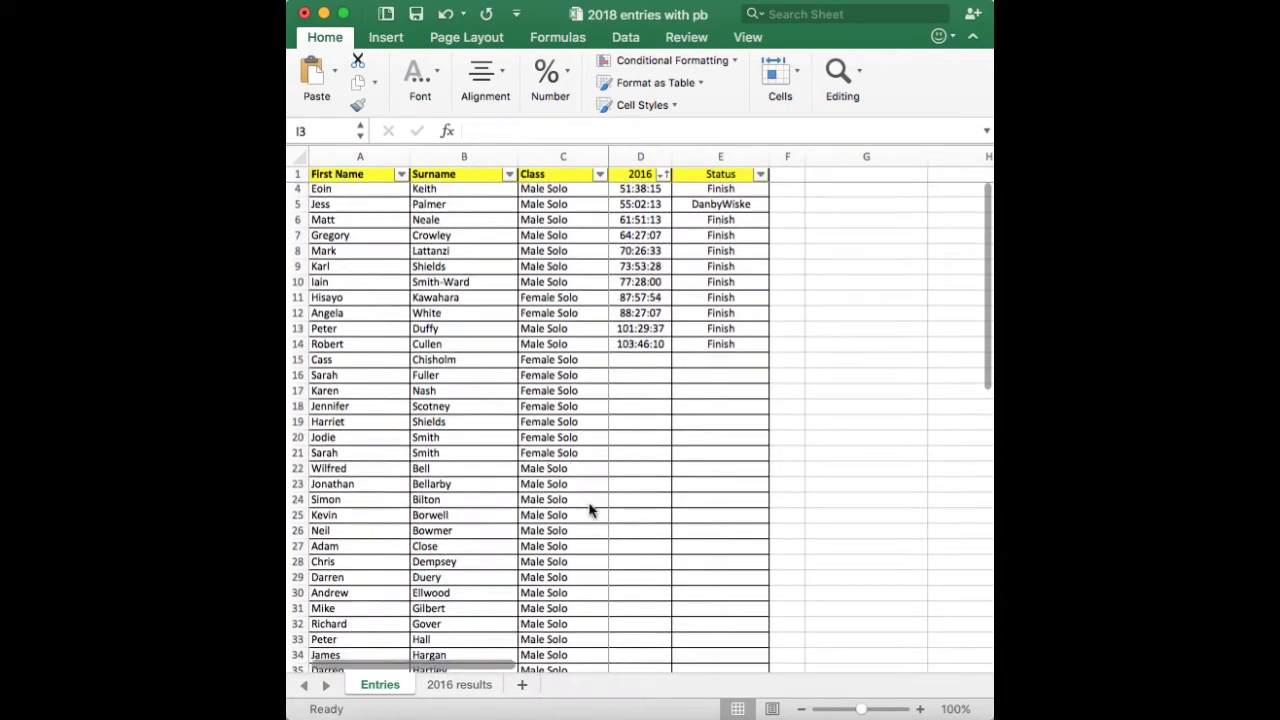
{"action": "scroll", "coordinate": [590, 510], "scroll_direction": "down", "scroll_amount": 1}
{"action": "scroll", "coordinate": [590, 510], "scroll_direction": "up", "scroll_amount": 4}
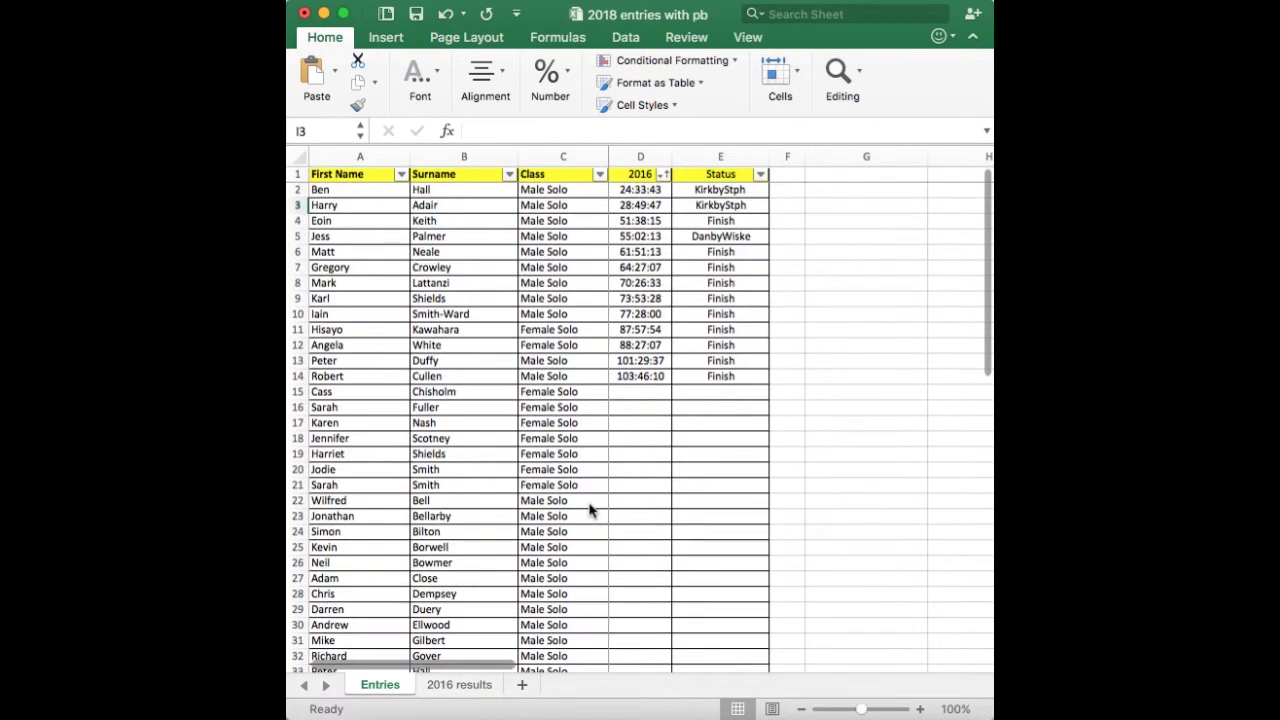
{"action": "scroll", "coordinate": [590, 510], "scroll_direction": "down", "scroll_amount": 3}
{"action": "scroll", "coordinate": [590, 510], "scroll_direction": "up", "scroll_amount": 3}
Reopen the 2016 results sheet and review the finishing order, categories and times from the winner through the dnf rows
{"action": "left_click", "coordinate": [458, 688]}
{"action": "scroll", "coordinate": [646, 456], "scroll_direction": "up", "scroll_amount": 8}
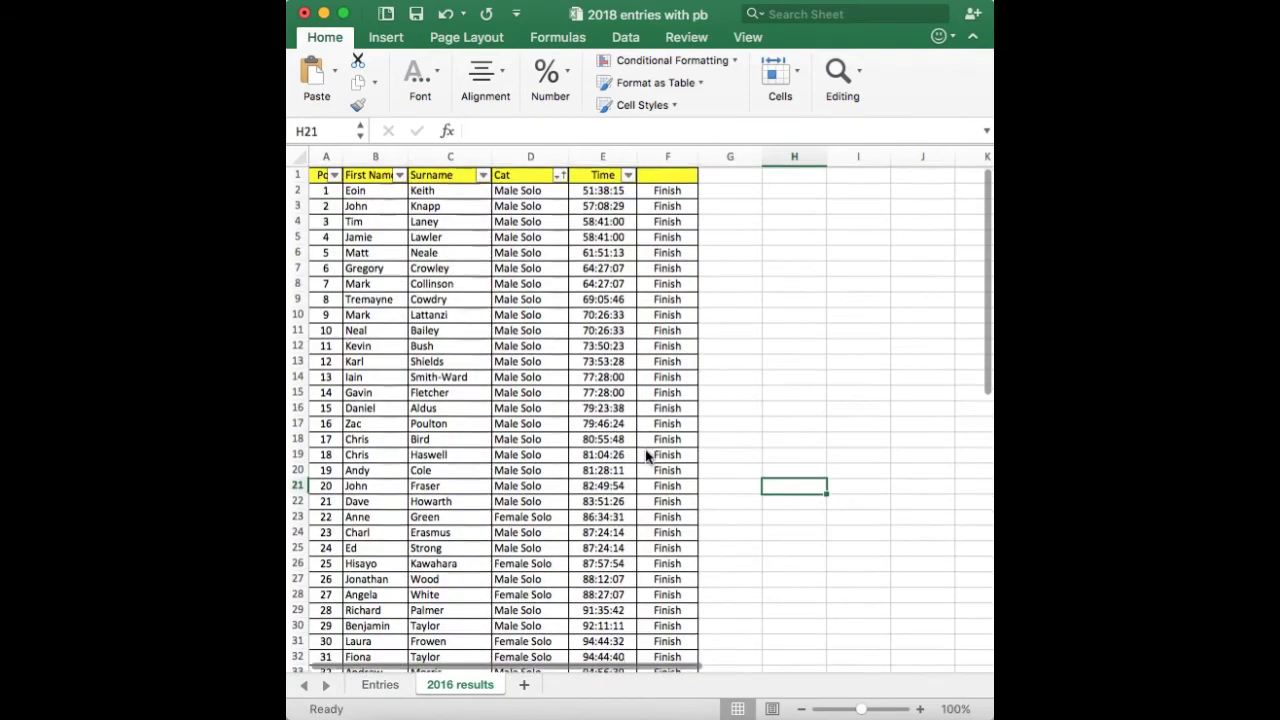
{"action": "scroll", "coordinate": [646, 456], "scroll_direction": "down", "scroll_amount": 8}
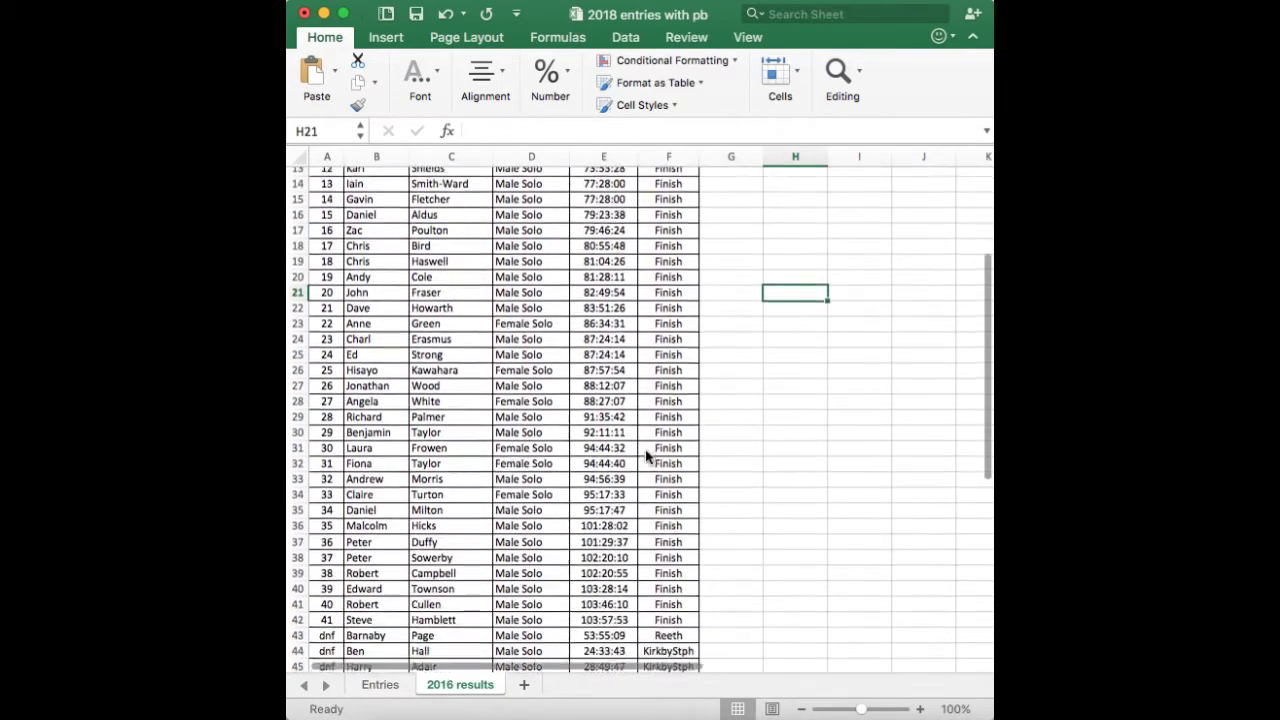
{"action": "scroll", "coordinate": [646, 456], "scroll_direction": "down", "scroll_amount": 2}
{"action": "scroll", "coordinate": [646, 456], "scroll_direction": "up", "scroll_amount": 7}
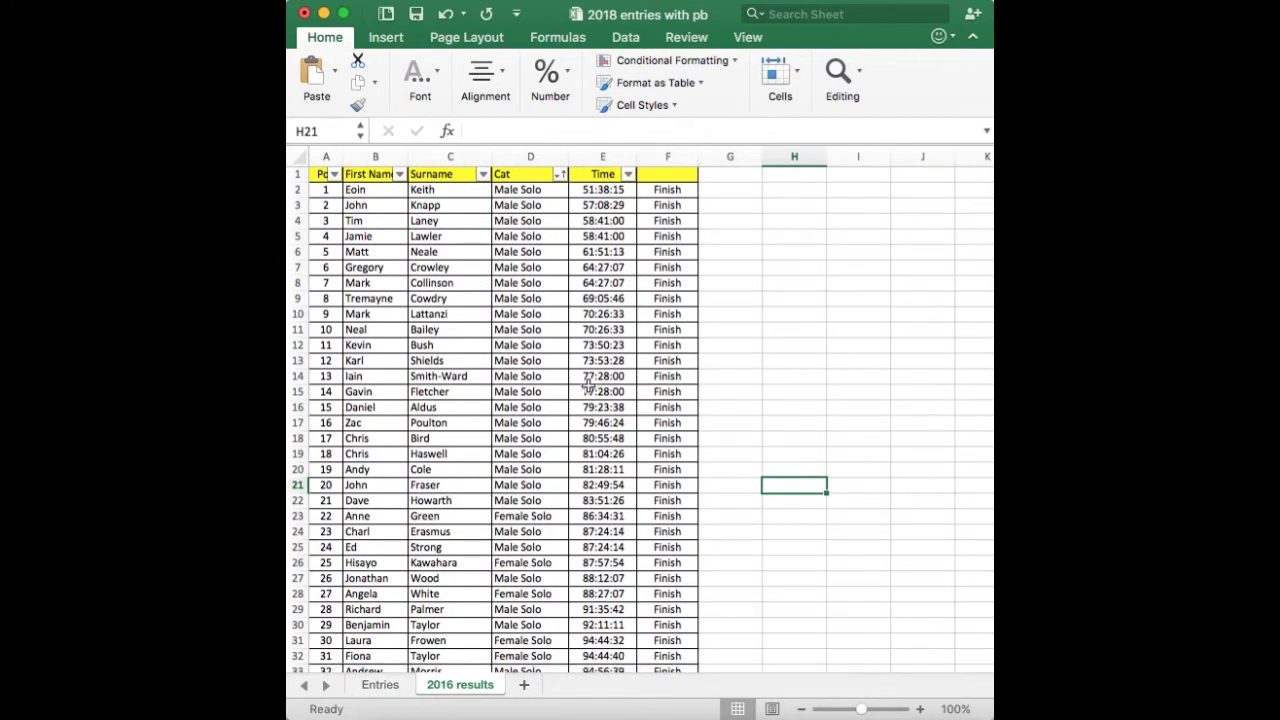
{"action": "scroll", "coordinate": [589, 387], "scroll_direction": "left", "scroll_amount": 1}
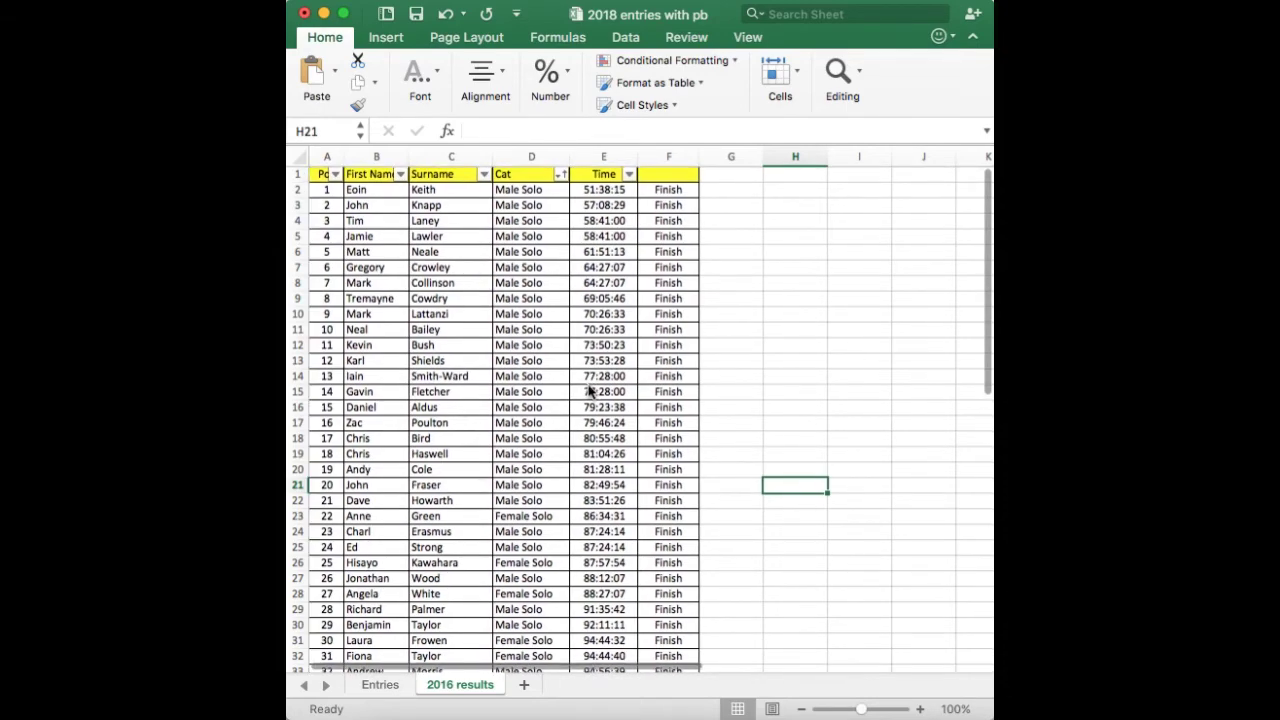